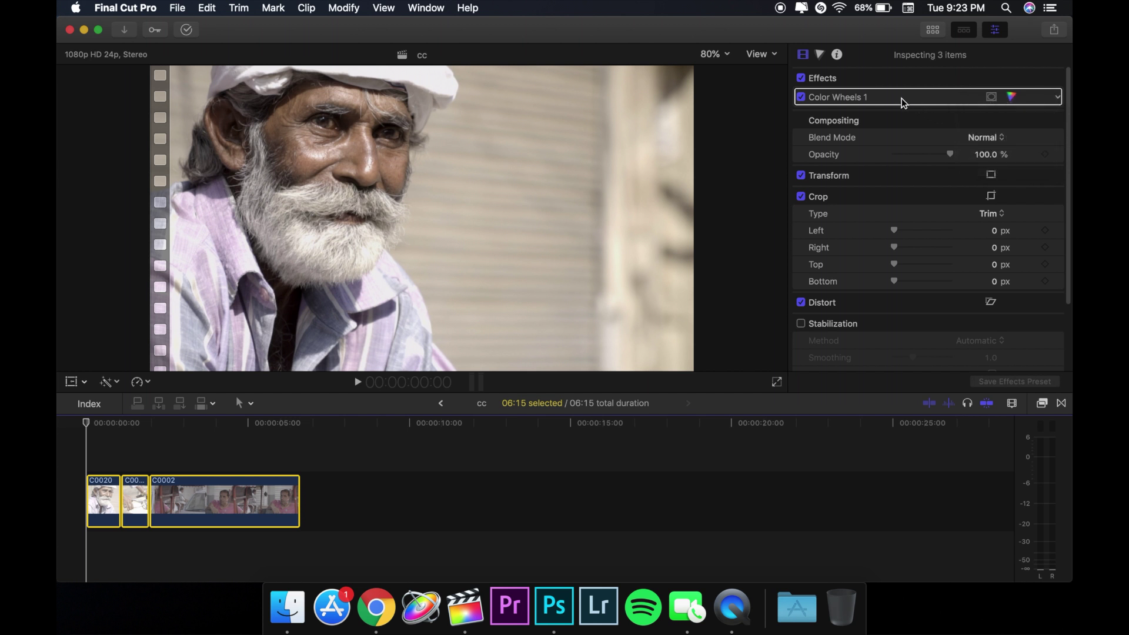
Remove the Color Wheels 1 effect from all three selected clips and return the playhead to the timeline start
left_click(904, 102)
key("Delete")
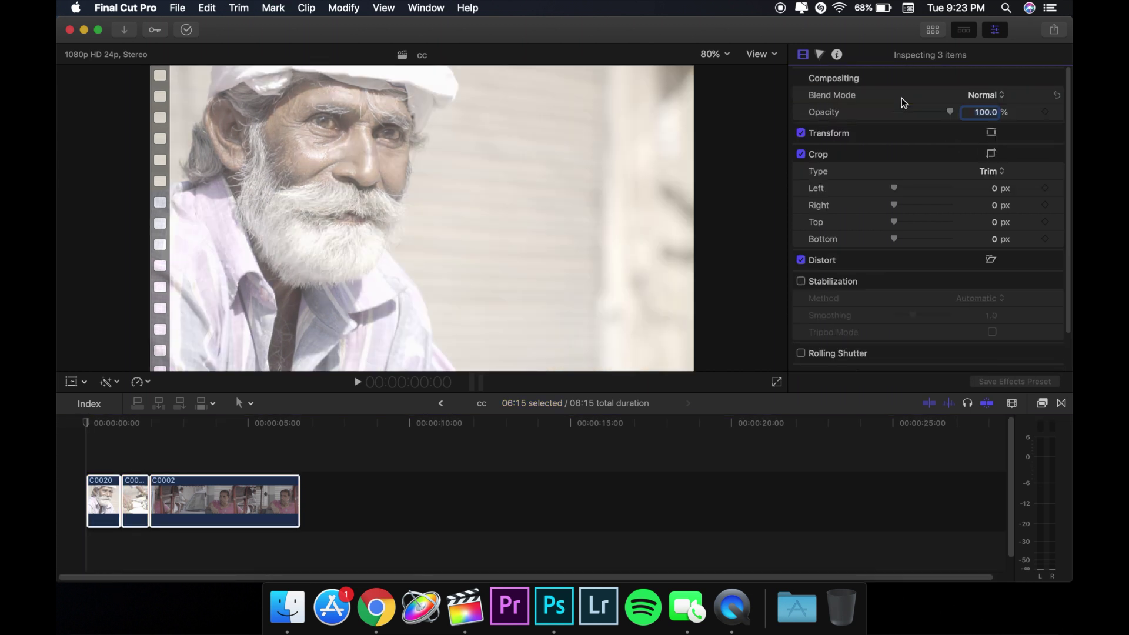
left_click(59, 421)
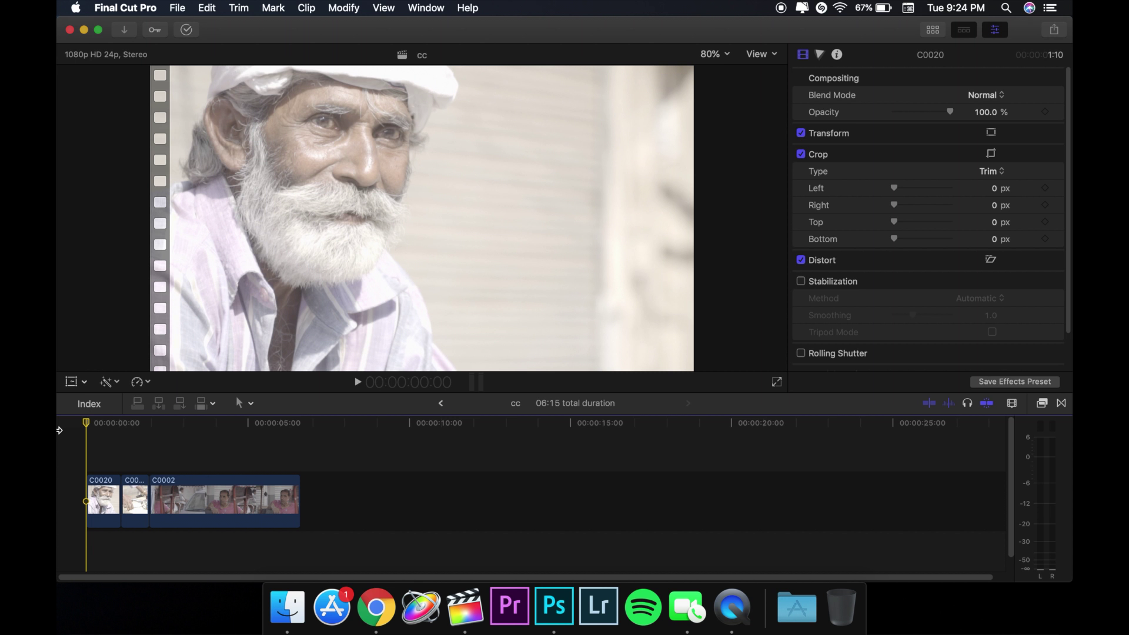
Show the luma waveform video scope beside the viewer and enlarge the viewer area by shrinking the timeline
key("super+7")
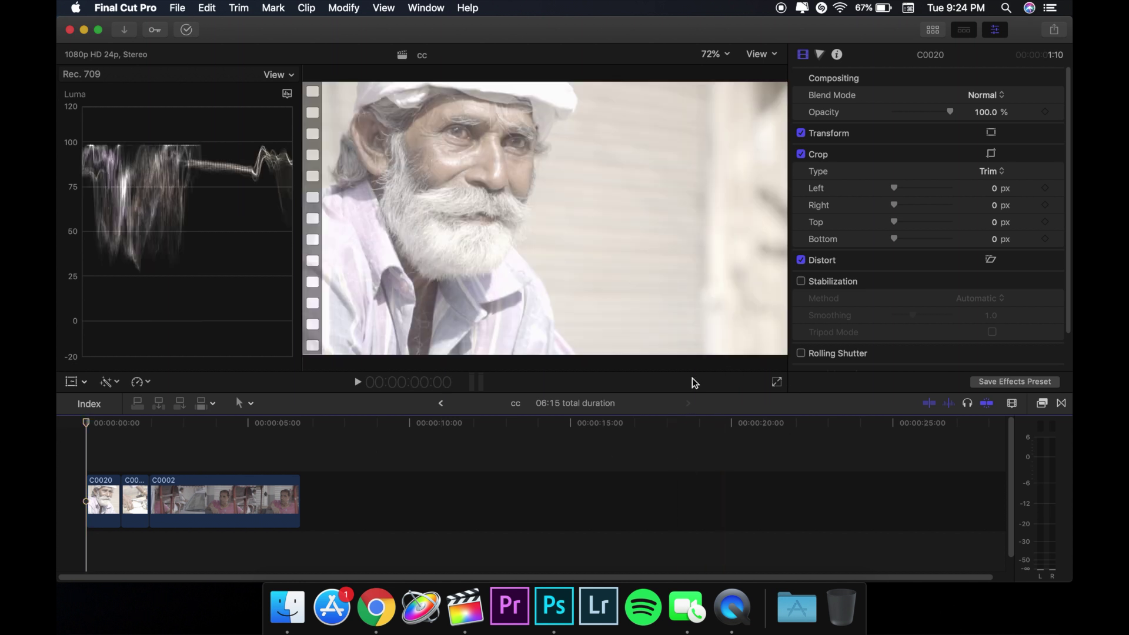
left_click_drag(690, 394, 696, 447)
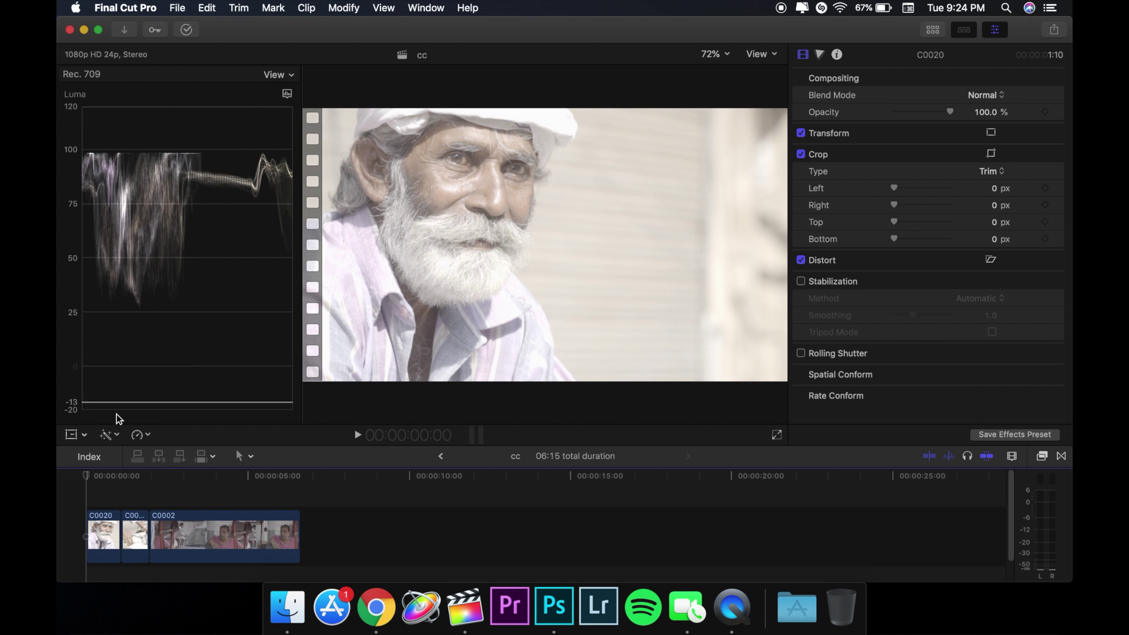
Add a Color Wheels correction to the first C0020 clip, the shot of the bearded man
left_click(102, 520)
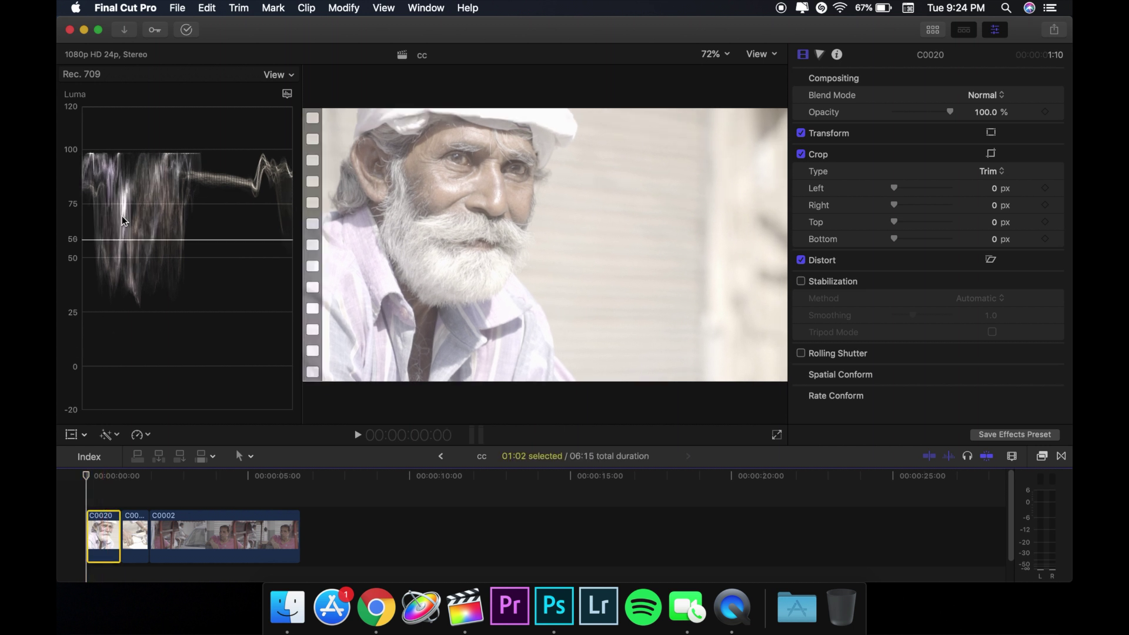
left_click(821, 55)
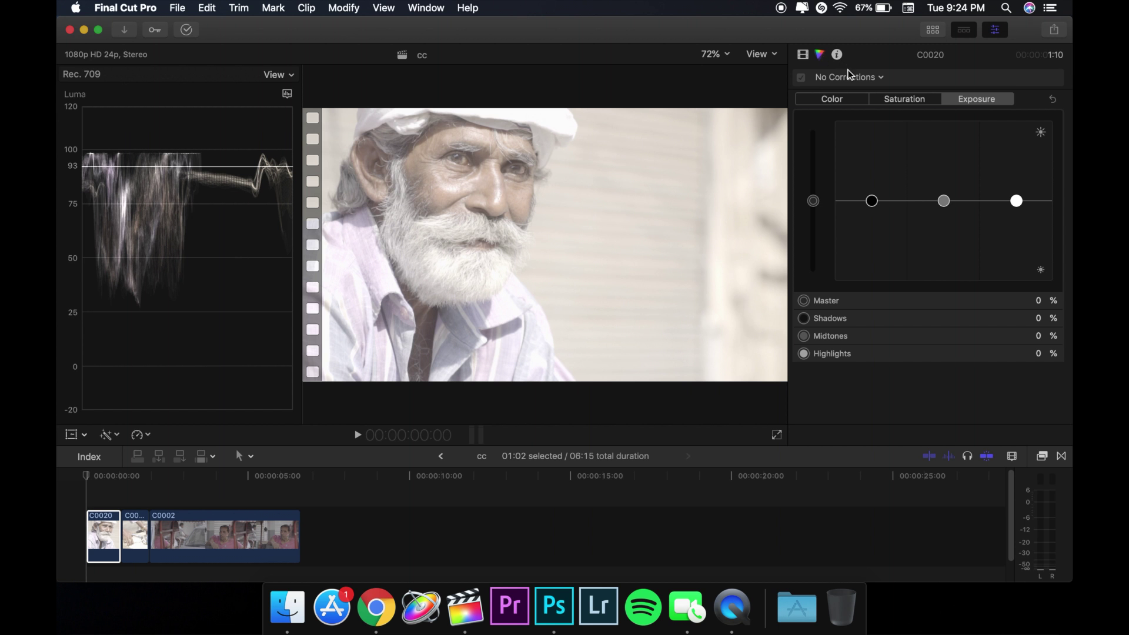
left_click(852, 78)
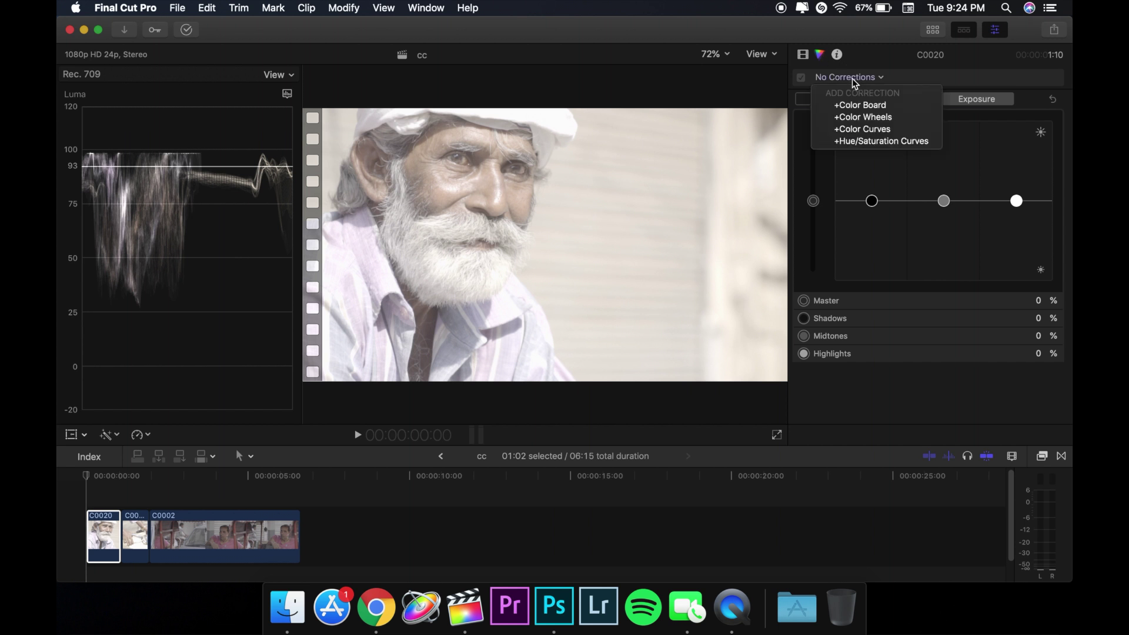
left_click(892, 118)
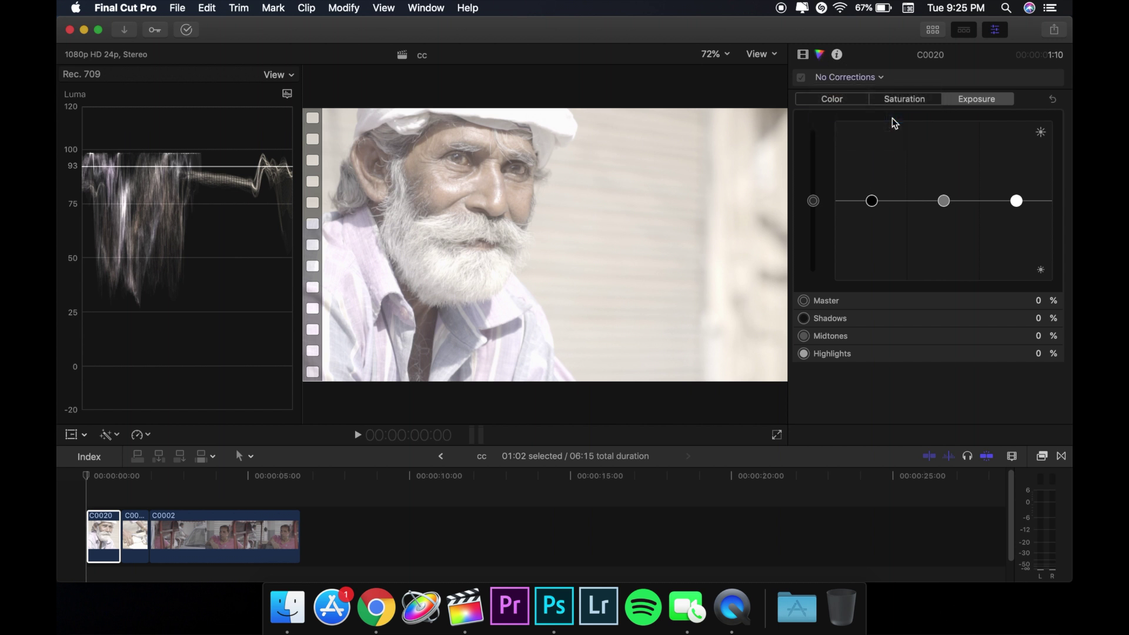
scroll(1046, 237, "down", 3)
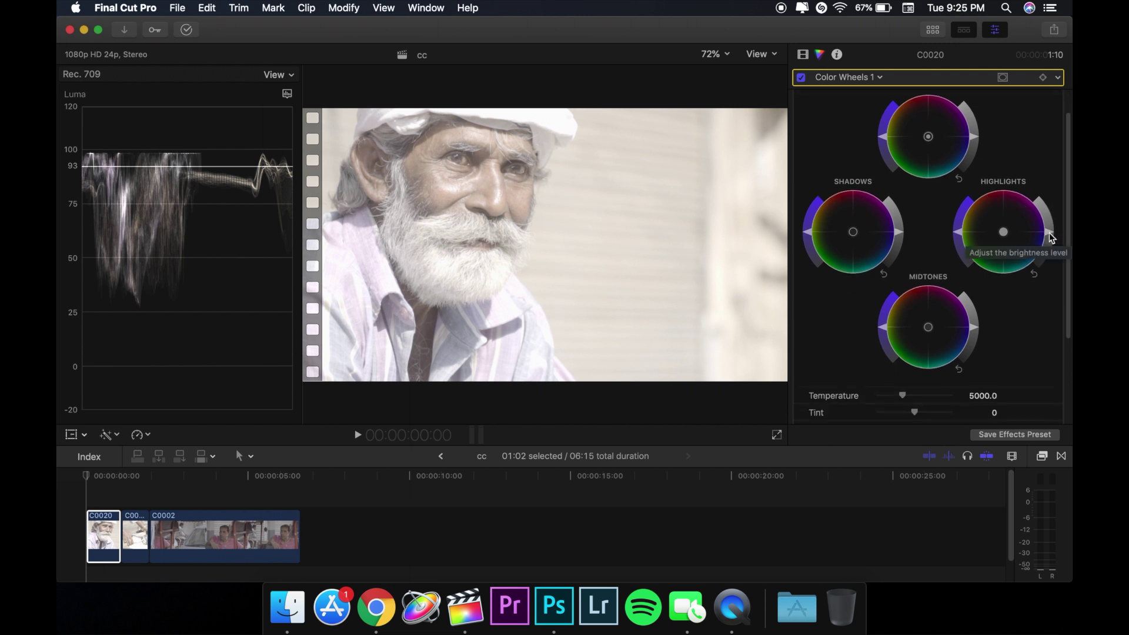
Park the playhead within the first C0020 clip and lower the brightness of its highlights and midtones
left_click(62, 485)
key("space")
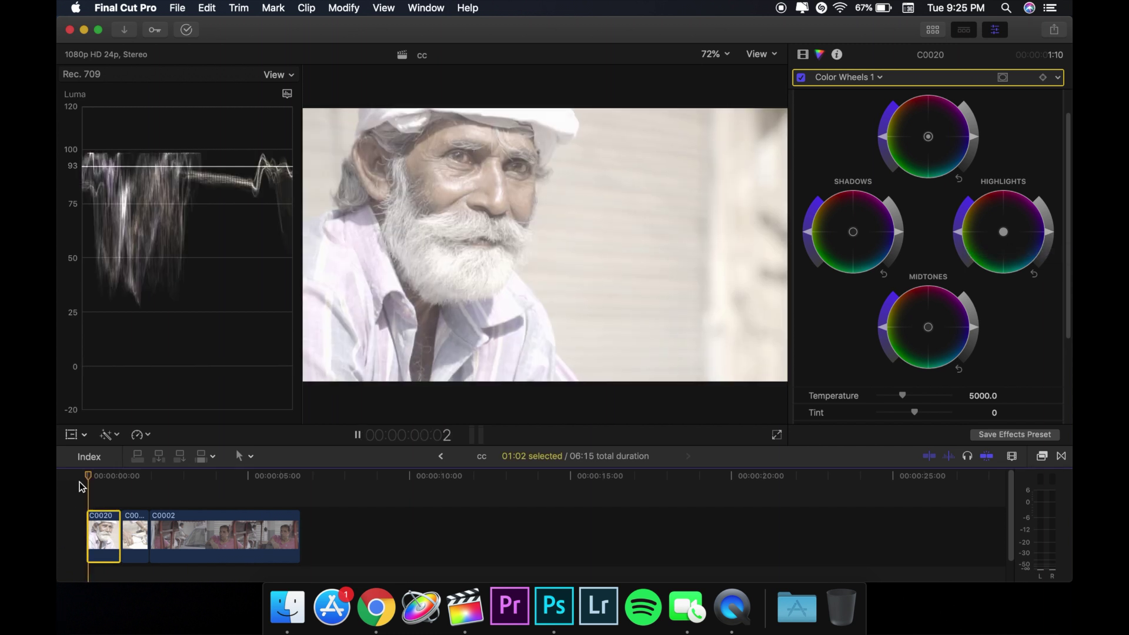
left_click(79, 482)
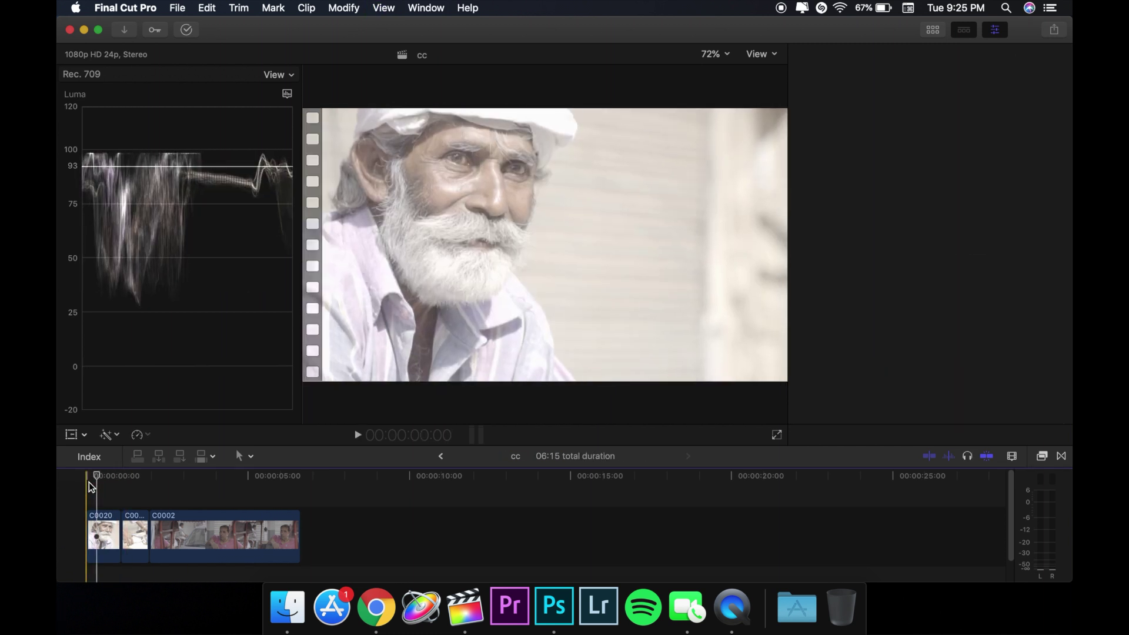
left_click(104, 532)
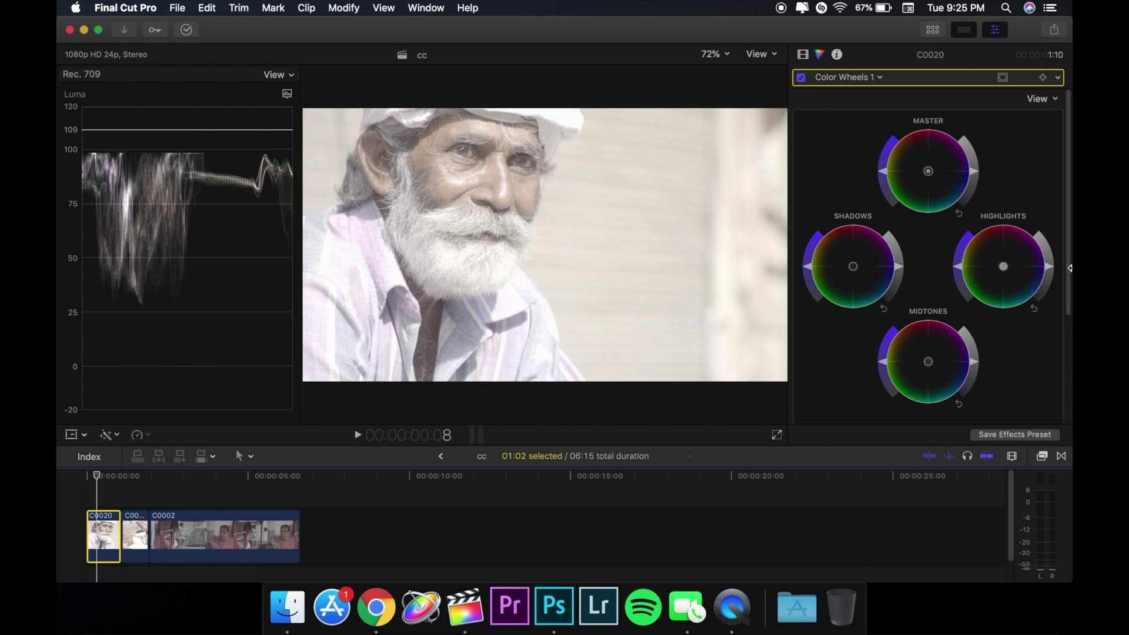
left_click_drag(1048, 265, 1050, 278)
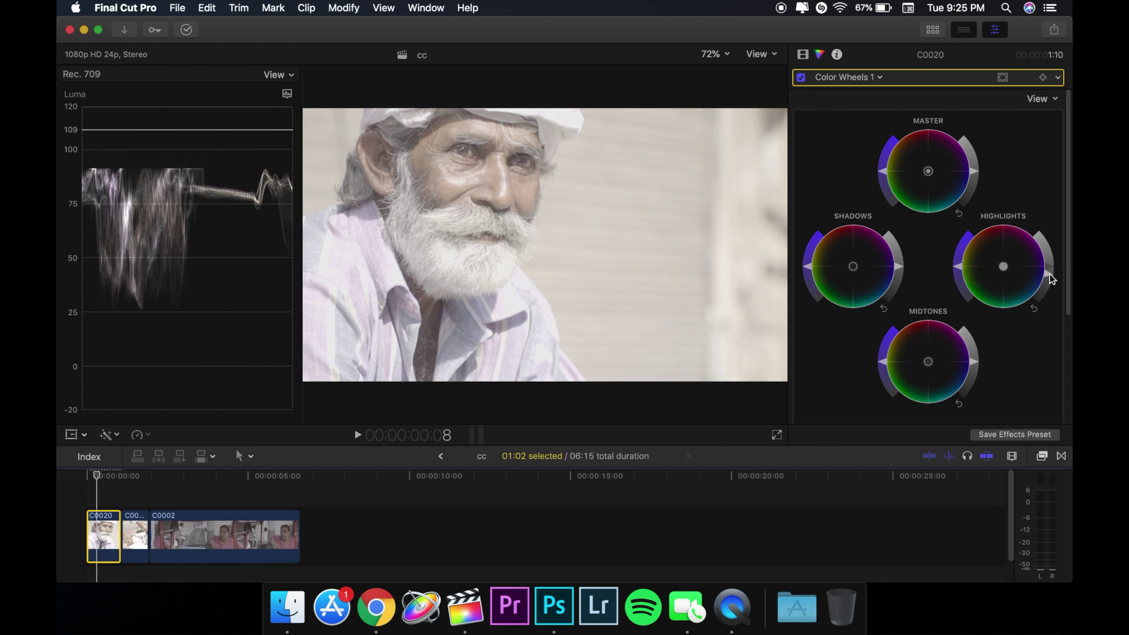
scroll(1015, 311, "down", 3)
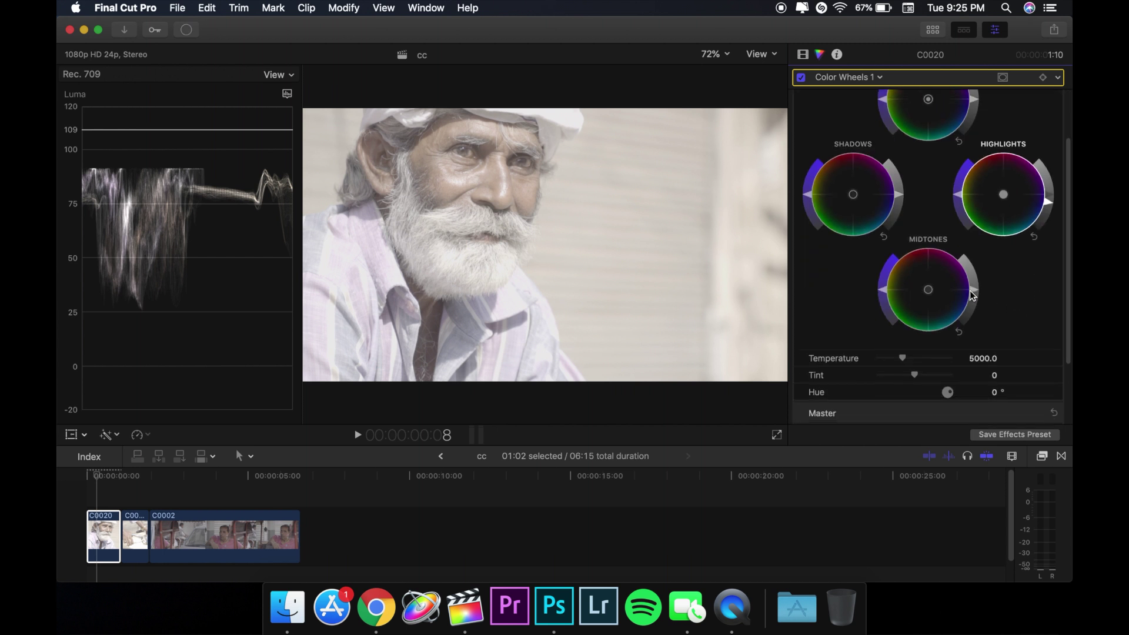
left_click_drag(973, 290, 975, 329)
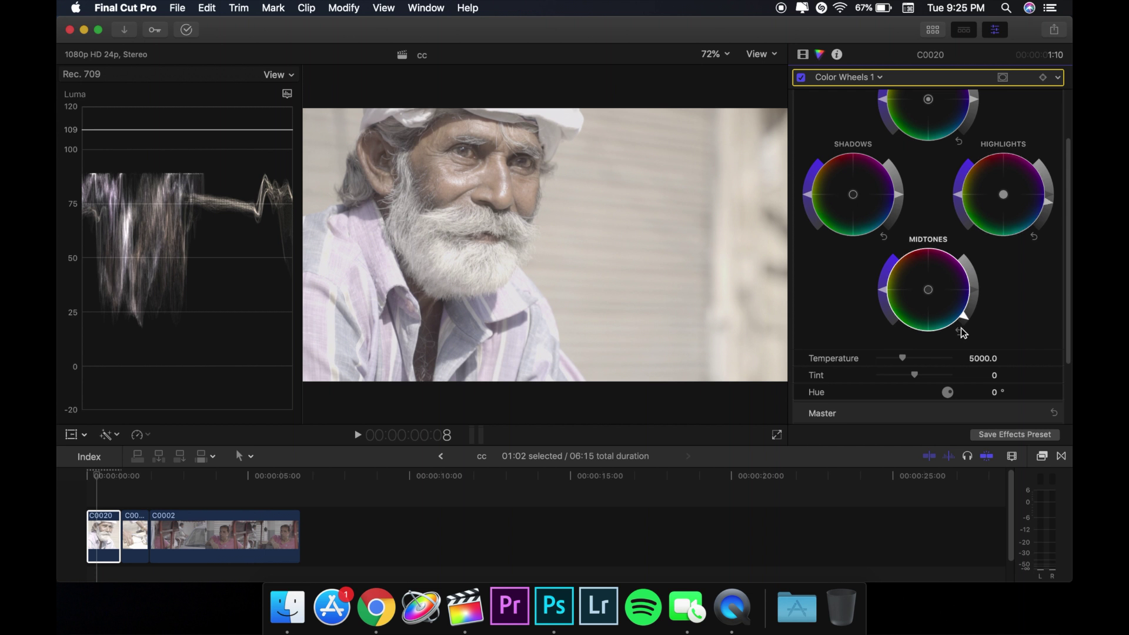
Lower the first clip's shadows brightness until the waveform nears 0, and fine-tune its highlights and midtones
scroll(972, 322, "down", 1)
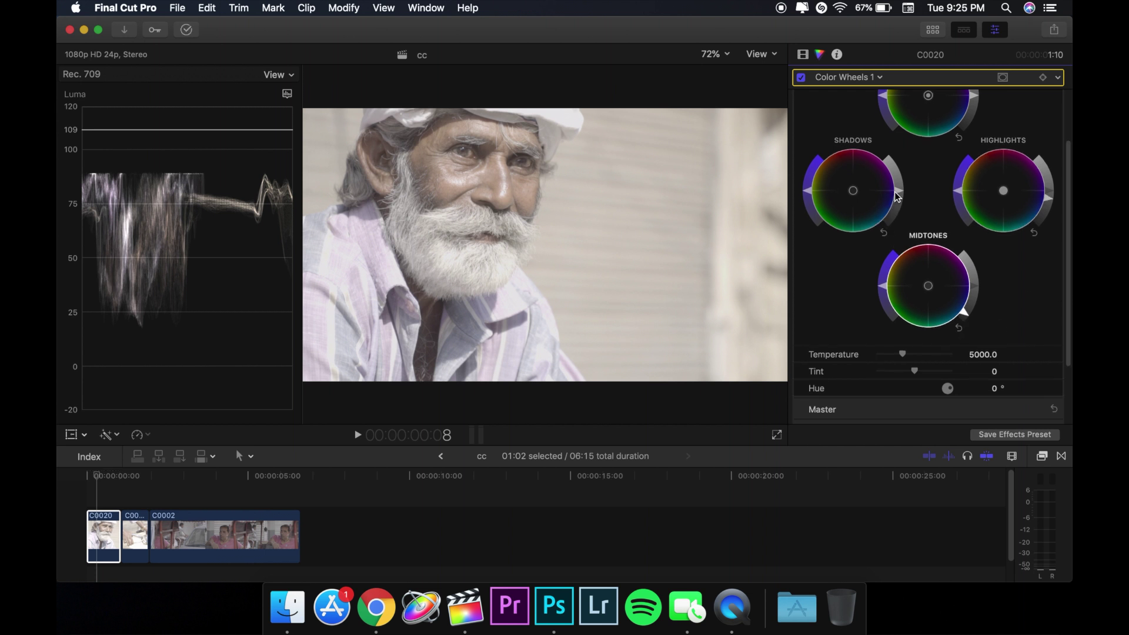
left_click_drag(897, 202, 894, 226)
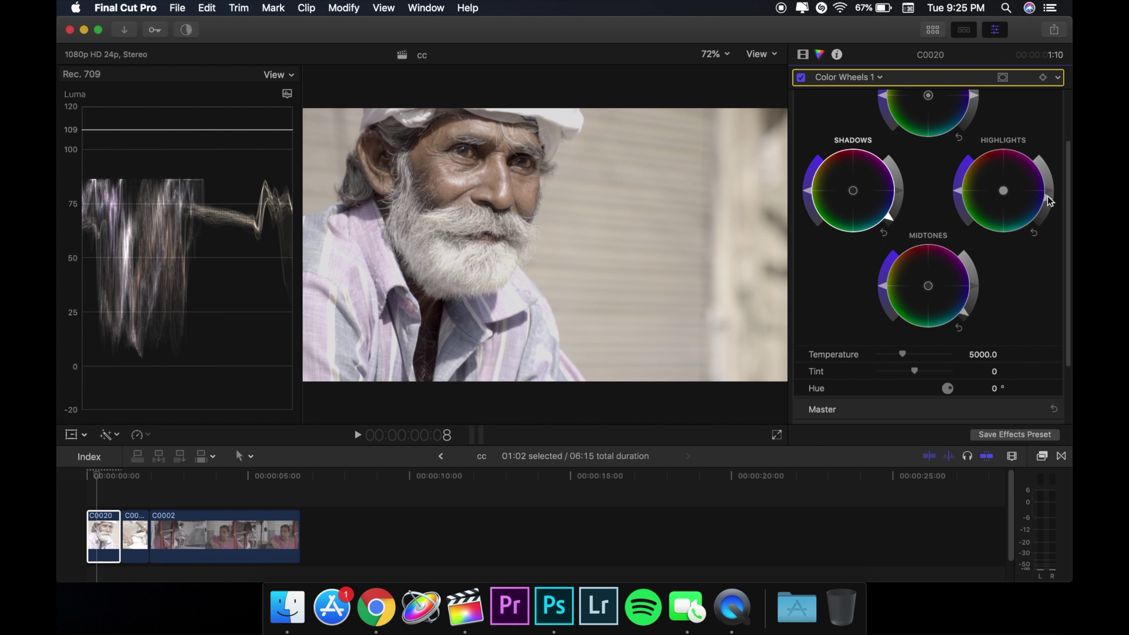
left_click_drag(1050, 201, 1046, 204)
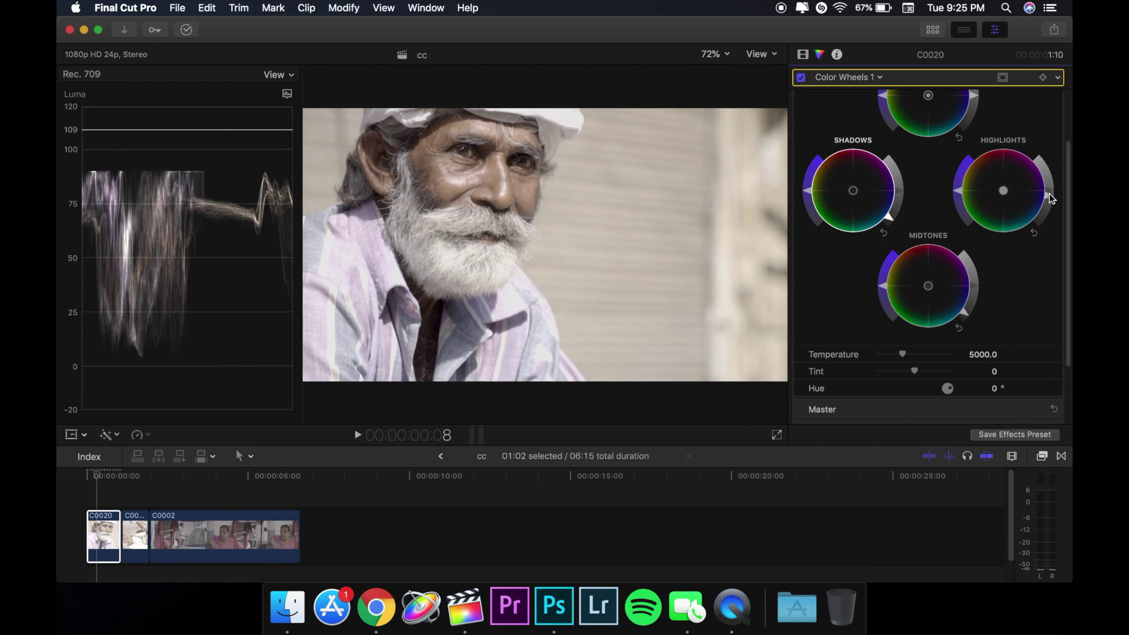
left_click(965, 309)
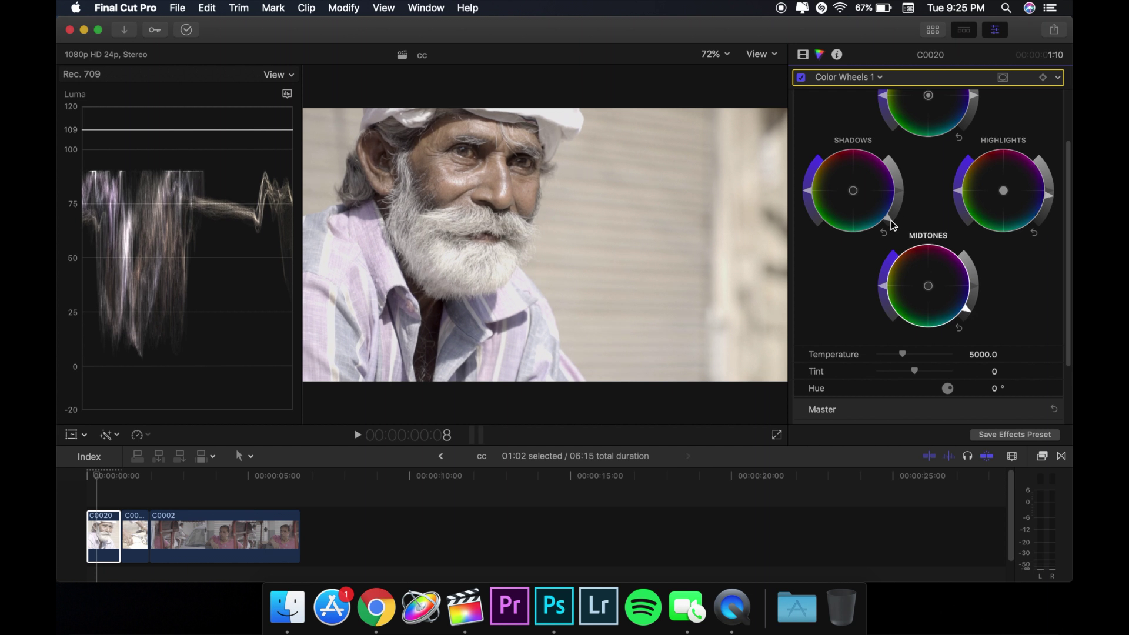
left_click(891, 222)
left_click_drag(1050, 198, 1051, 194)
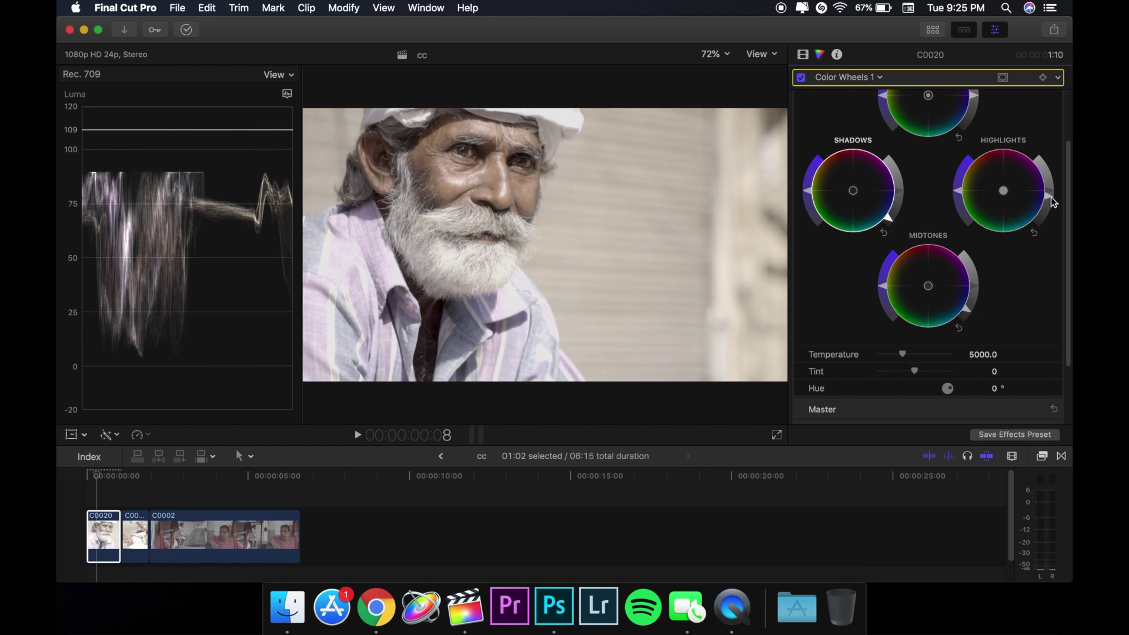
Compare the first clip with the Color Wheels 1 correction turned off and on again
left_click(802, 78)
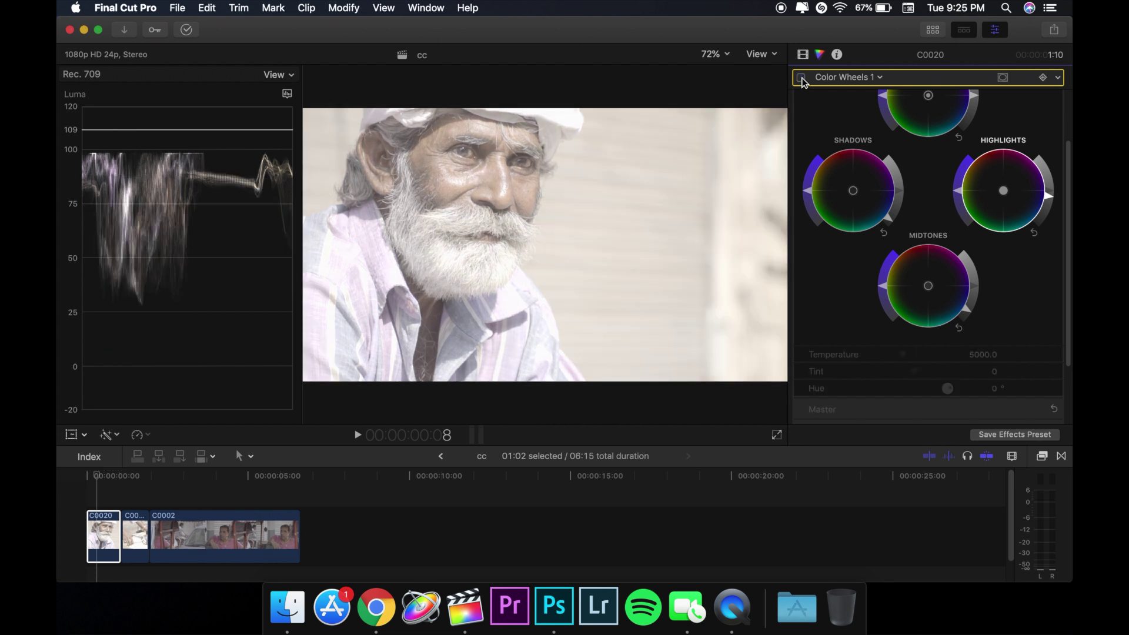
left_click(801, 78)
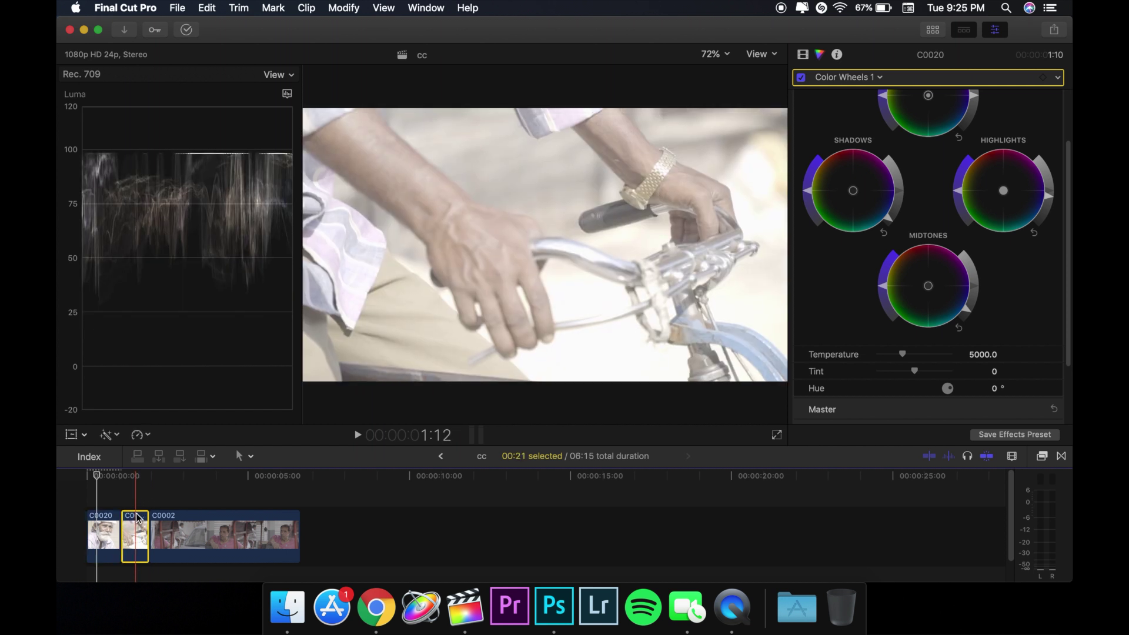
Copy the first clip's attributes and paste only its Color Wheels 1 effect onto the second clip, the handlebar shot
left_click(138, 517)
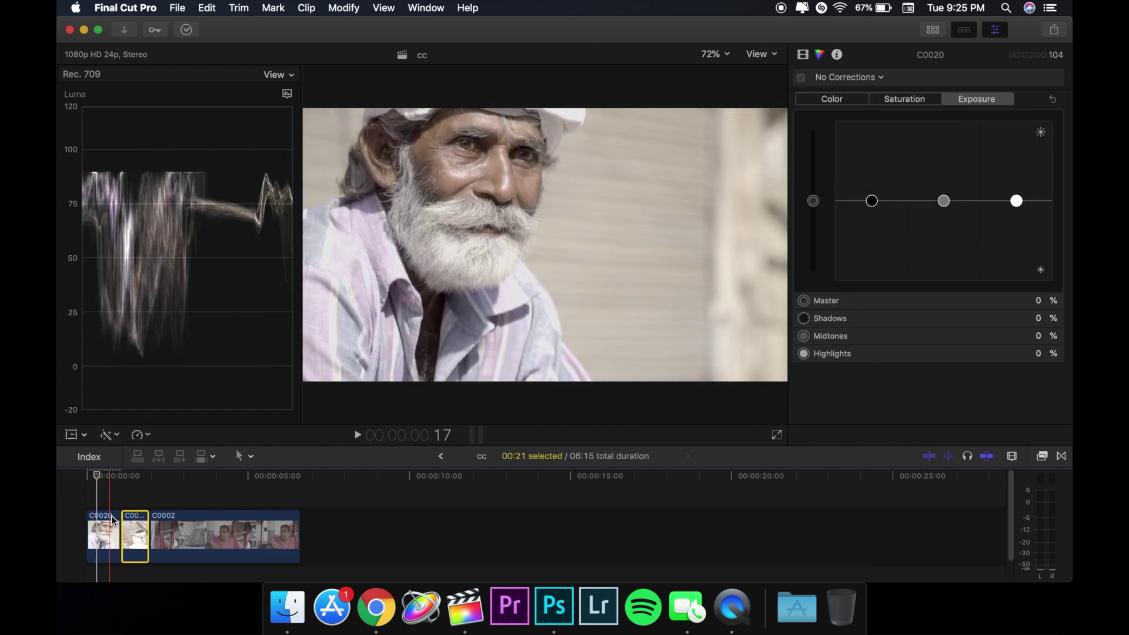
left_click(112, 522)
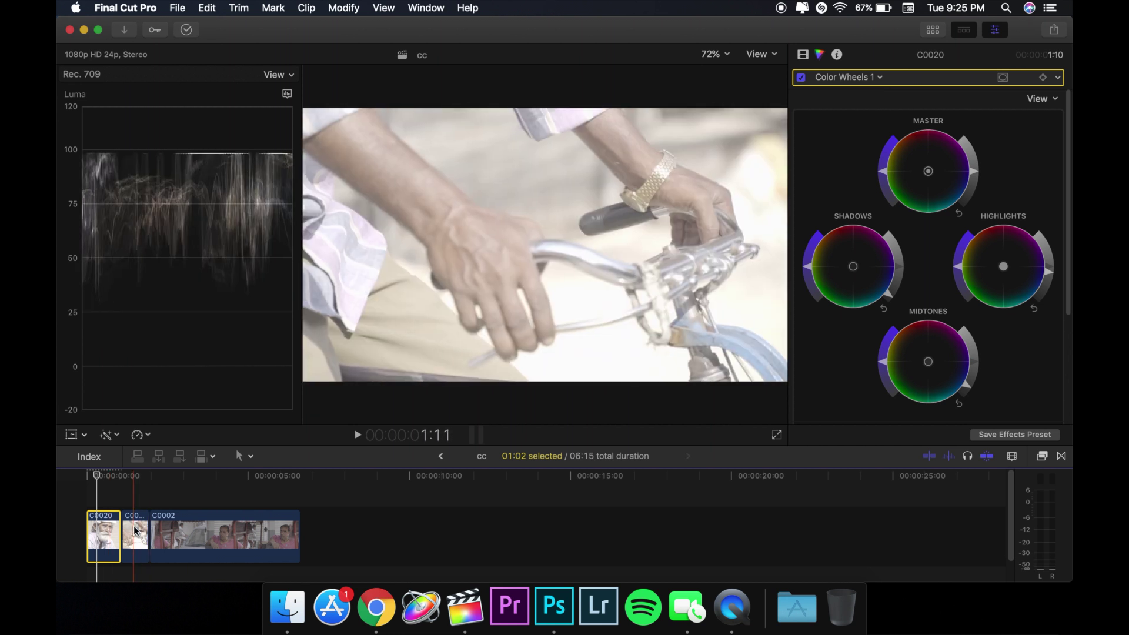
left_click(133, 525)
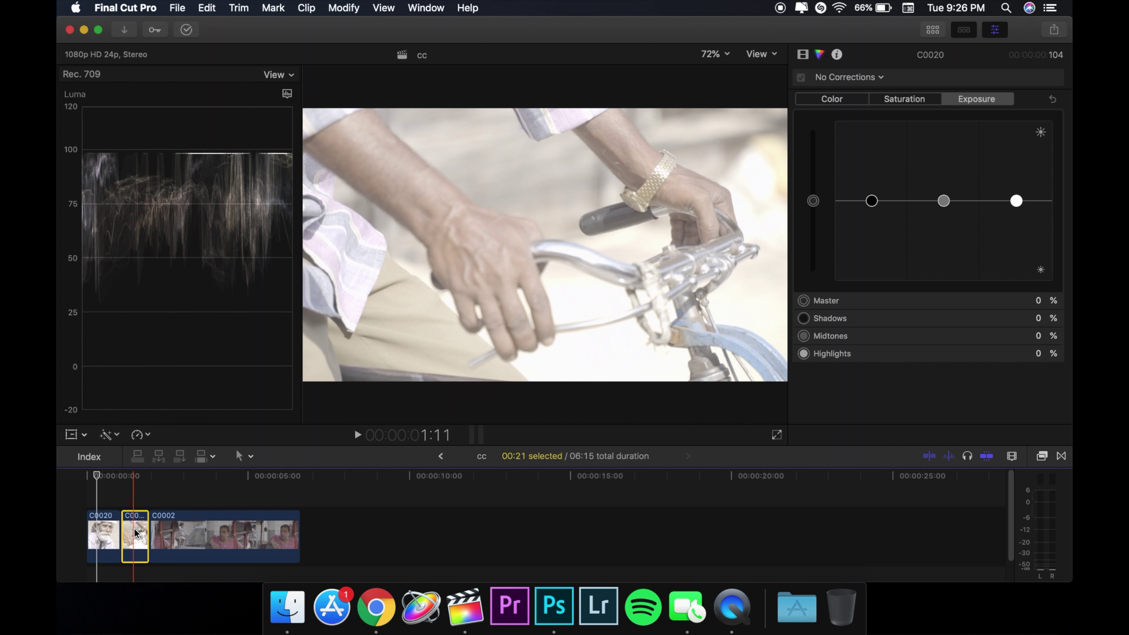
left_click(134, 532)
key("super+shift+v")
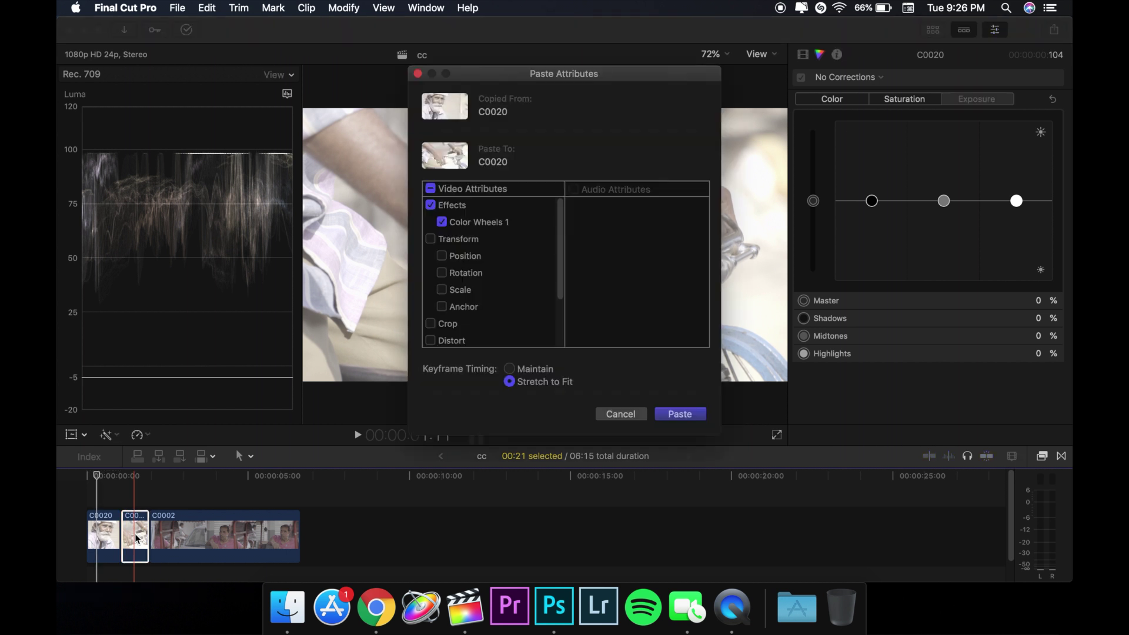
key("Return")
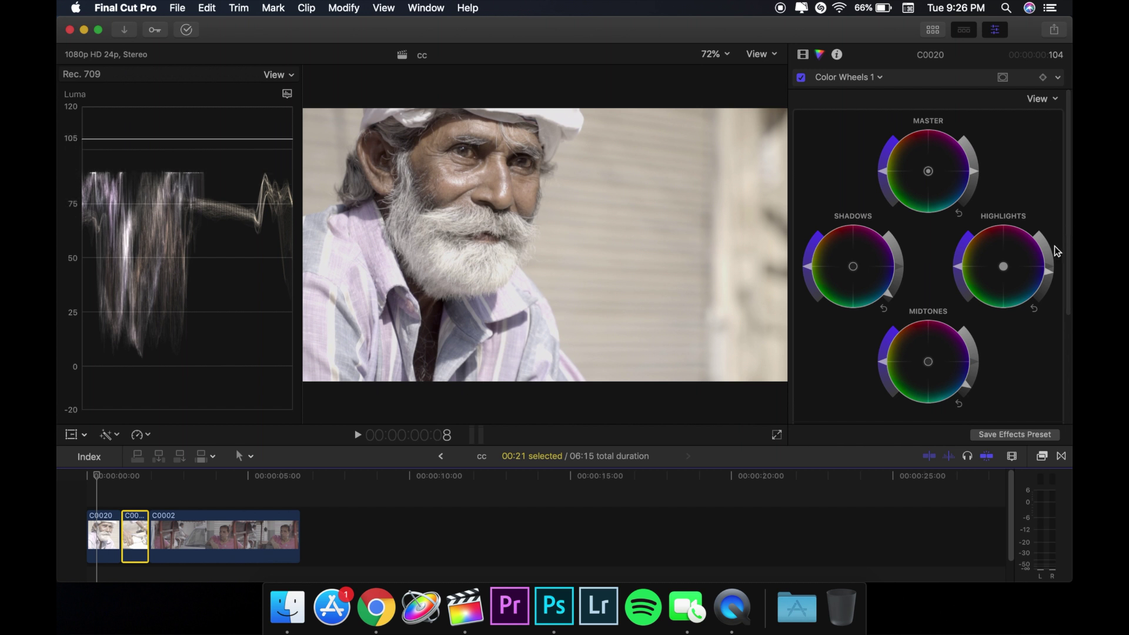
Try raising the highlights brightness strongly on the second clip, check it at the playhead, and undo the change
left_click_drag(1049, 273, 1046, 240)
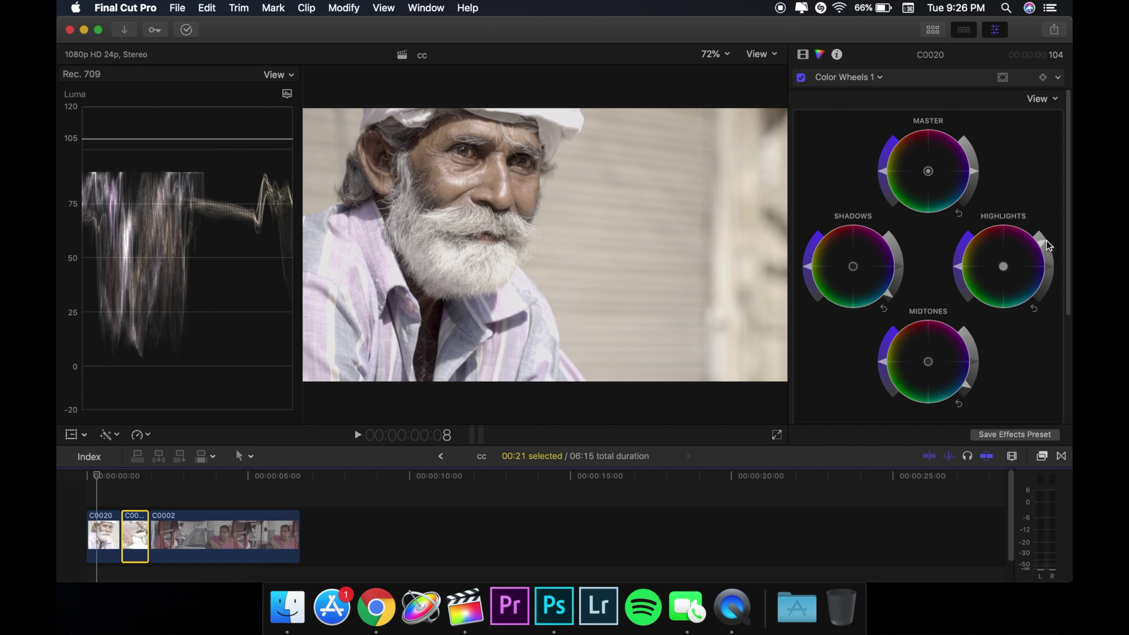
left_click(135, 538)
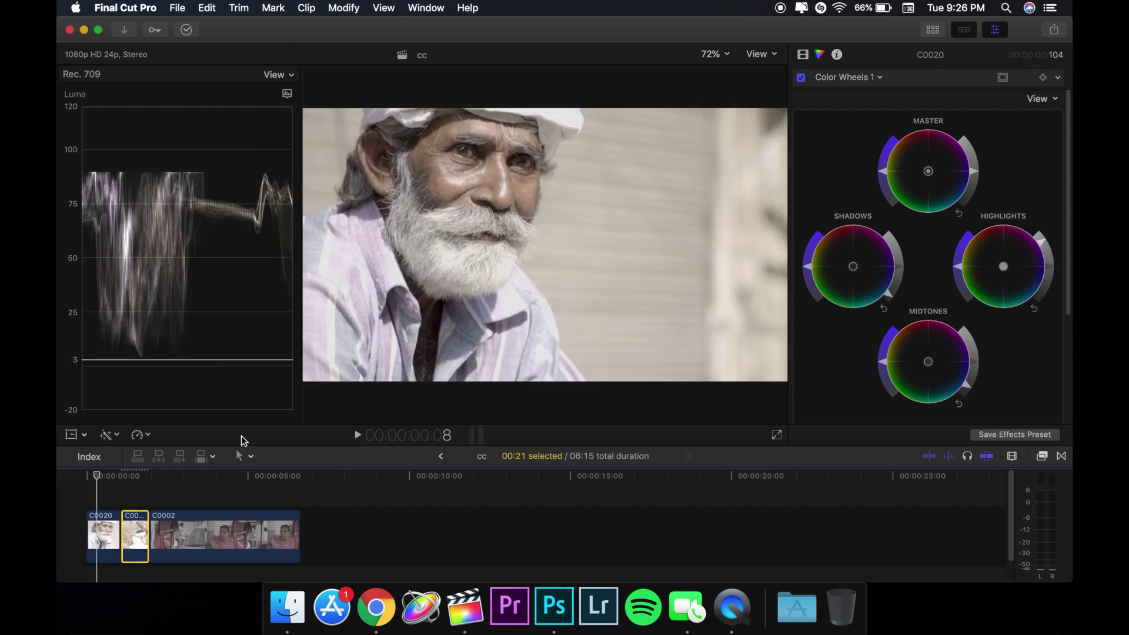
left_click(130, 475)
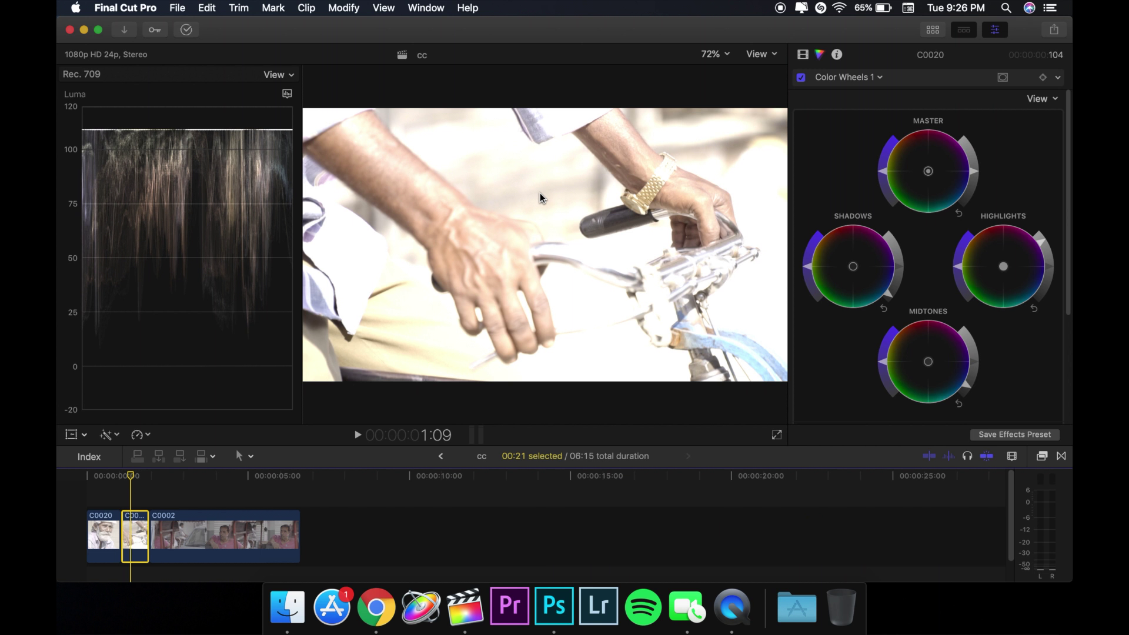
key("super+z")
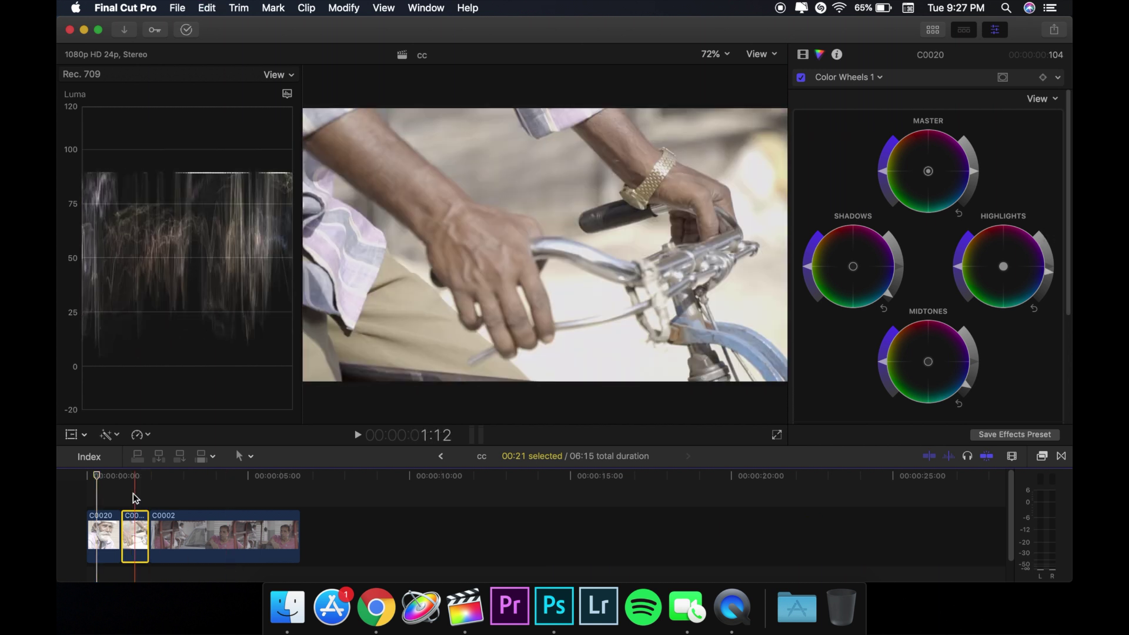
Paste the copied Color Wheels 1 effect onto the third clip, C0002
left_click(133, 493)
left_click(206, 523)
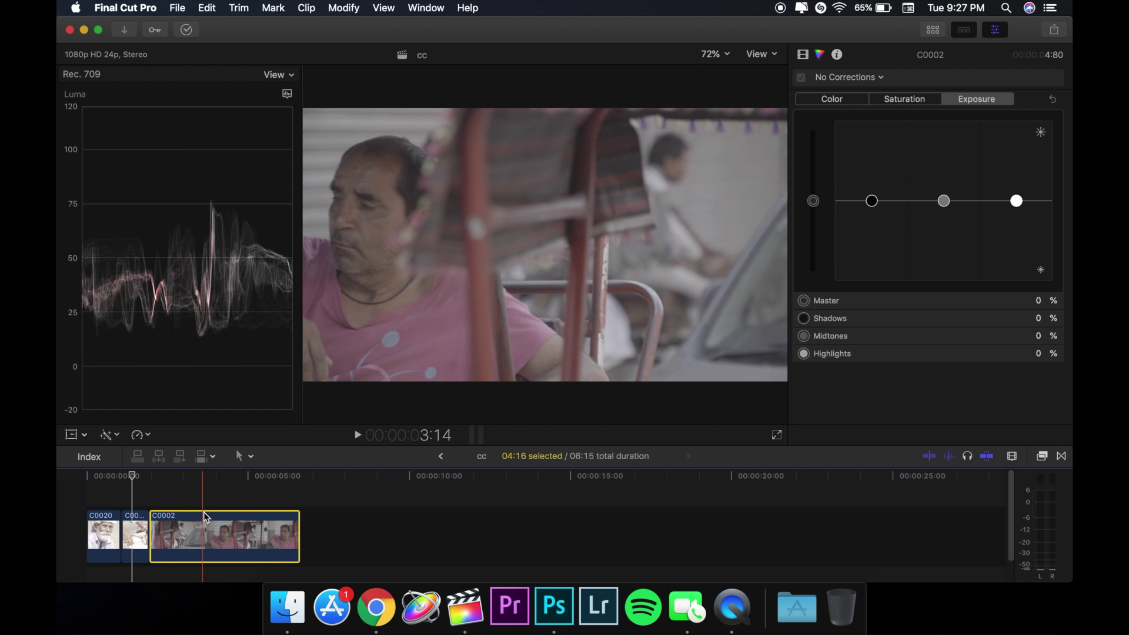
key("super+shift+v")
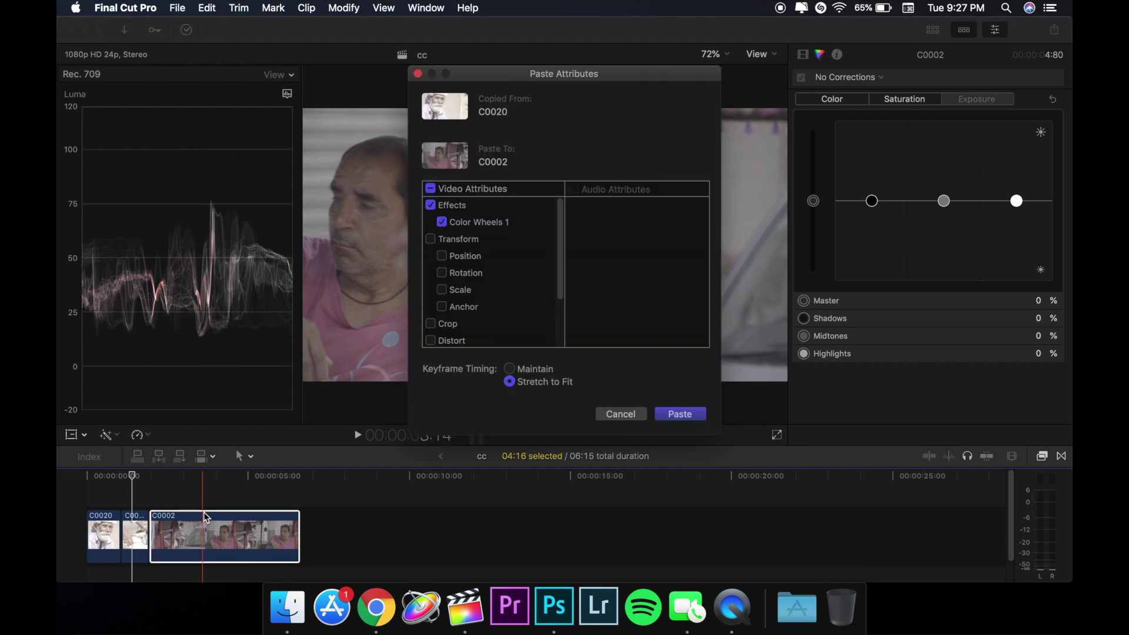
key("Return")
Move the playhead into the C0002 clip and raise its highlights brightness strongly
left_click(226, 501)
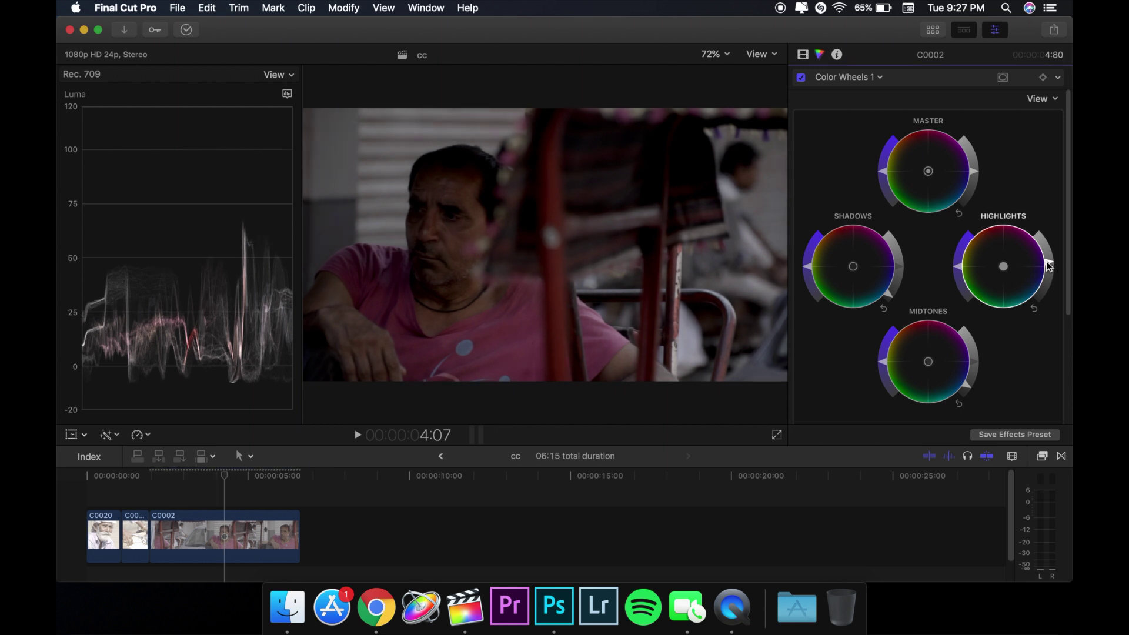
left_click_drag(1049, 266, 1042, 234)
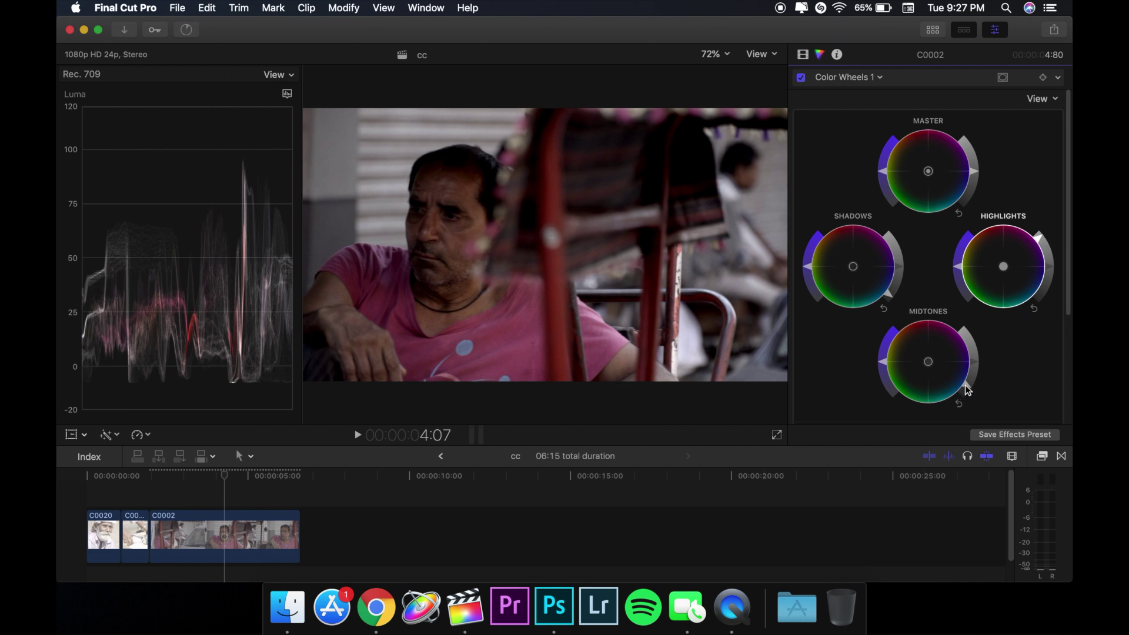
Raise the C0002 clip's midtones and shadows brightness, slightly lower its highlights, and fine-tune the shadows again
left_click_drag(964, 385, 969, 371)
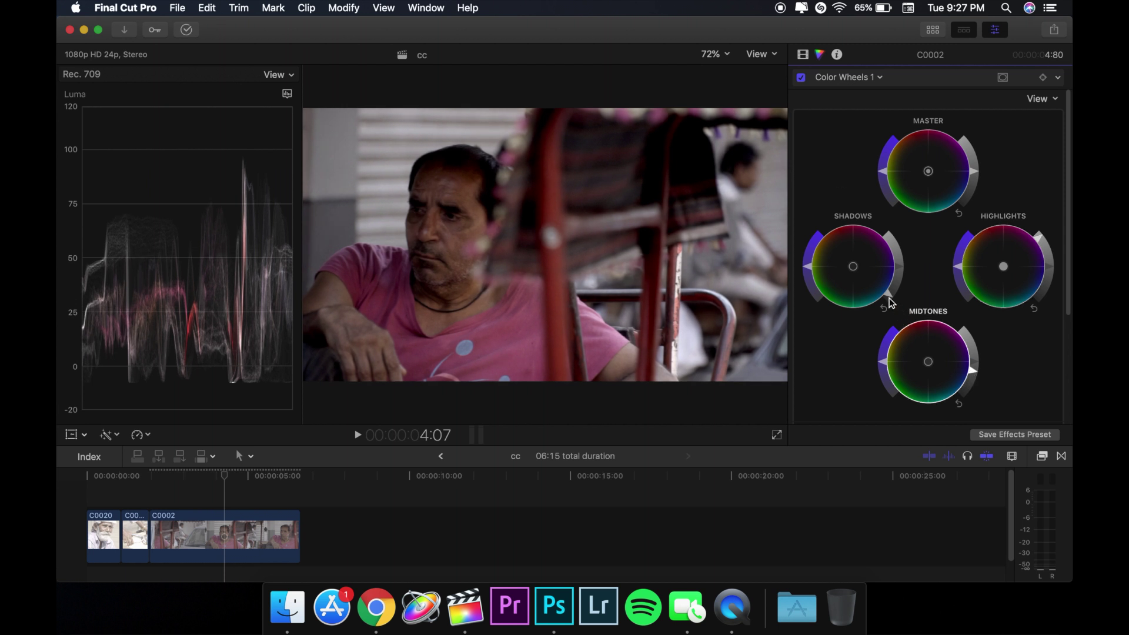
left_click_drag(894, 288, 898, 281)
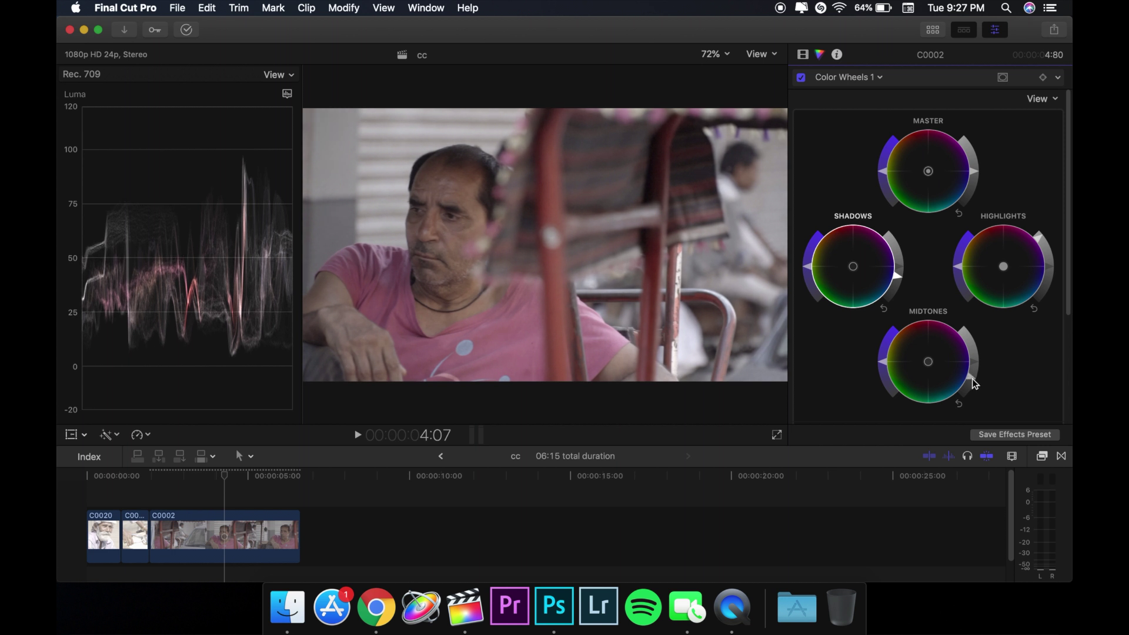
left_click(972, 376)
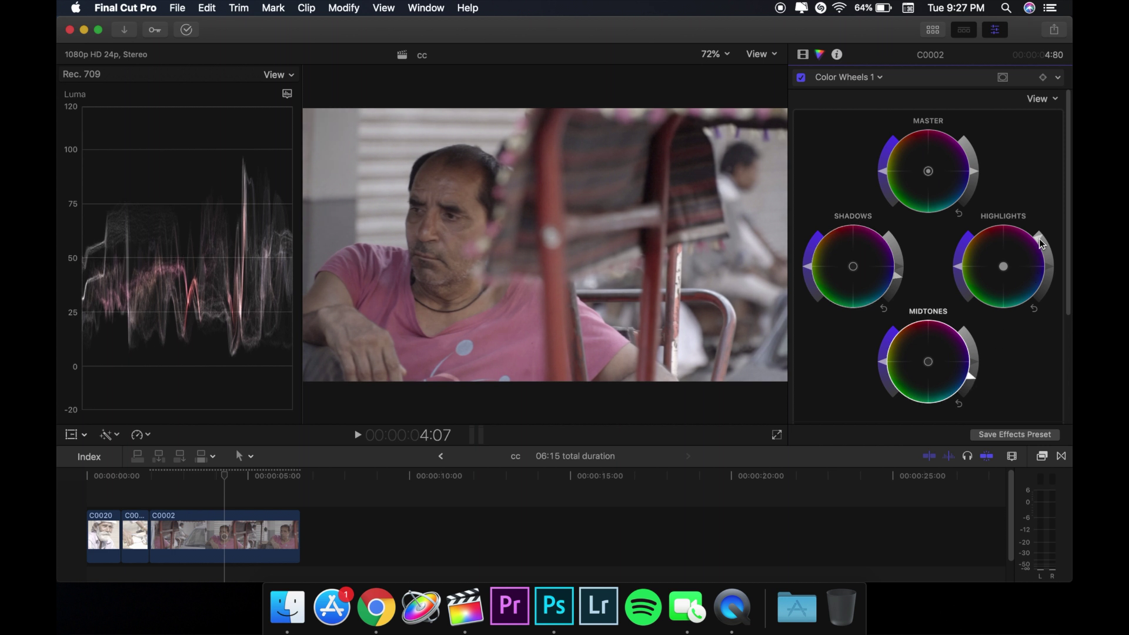
left_click_drag(1041, 240, 1044, 244)
left_click(1043, 246)
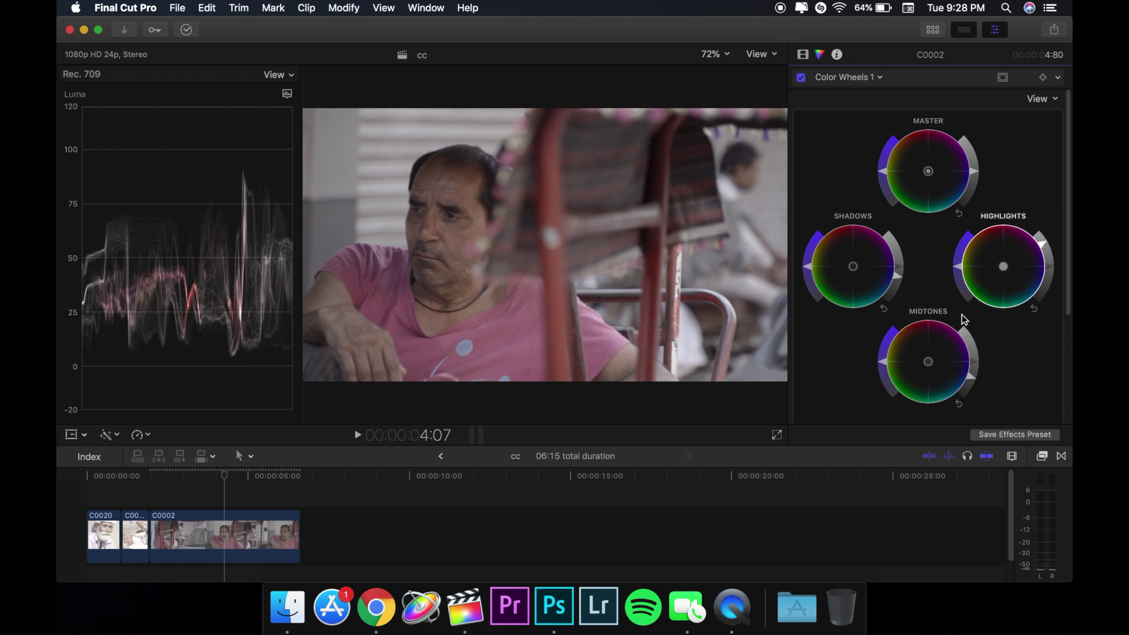
left_click_drag(902, 282, 901, 287)
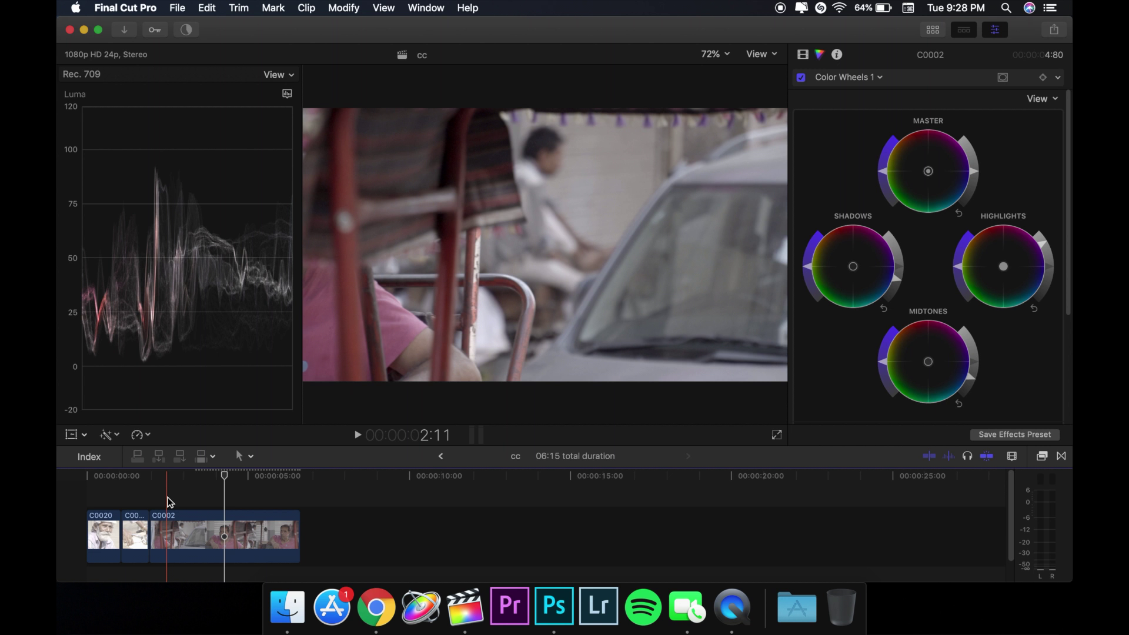
Check the corrected C0002 clip near its beginning and at 4:14, and show its video effects and properties
left_click(167, 532)
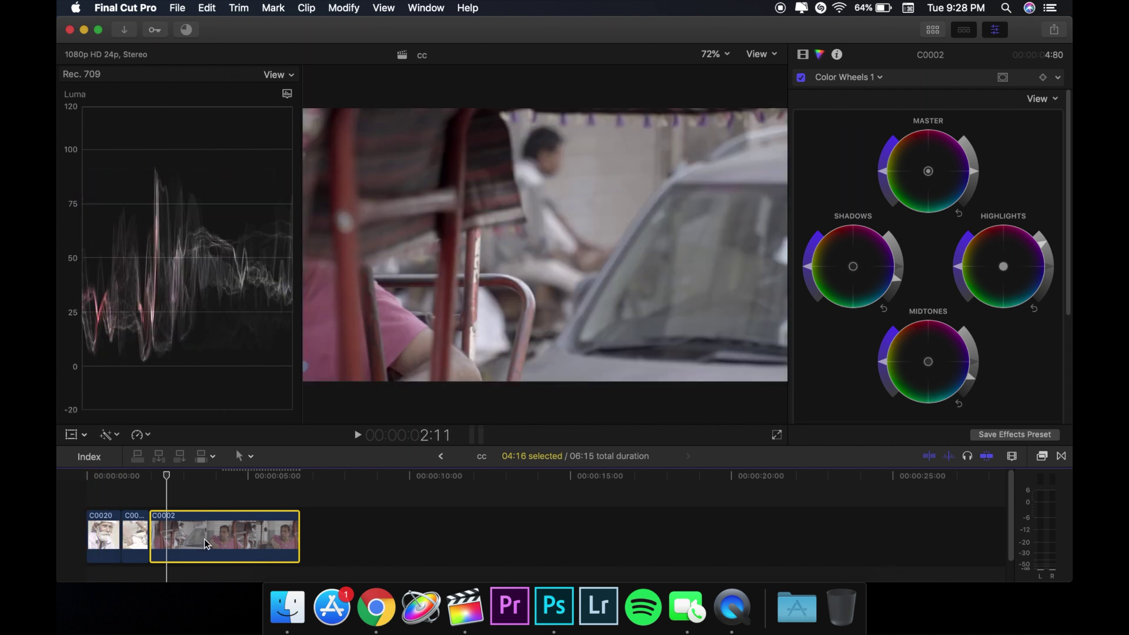
left_click(235, 499)
key("super+4")
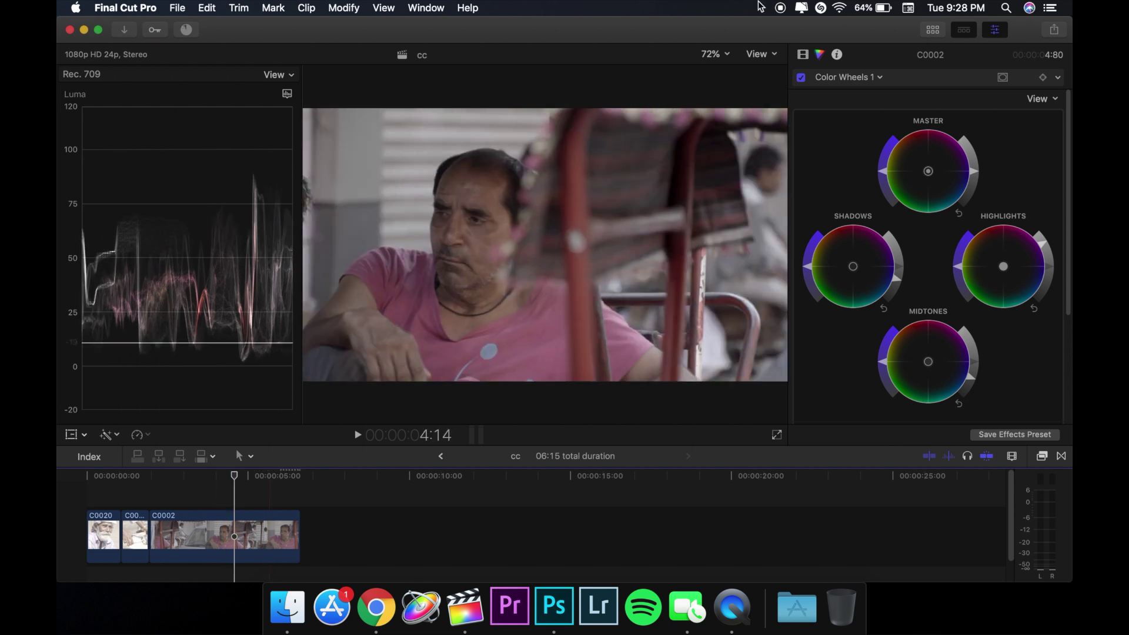
left_click(803, 54)
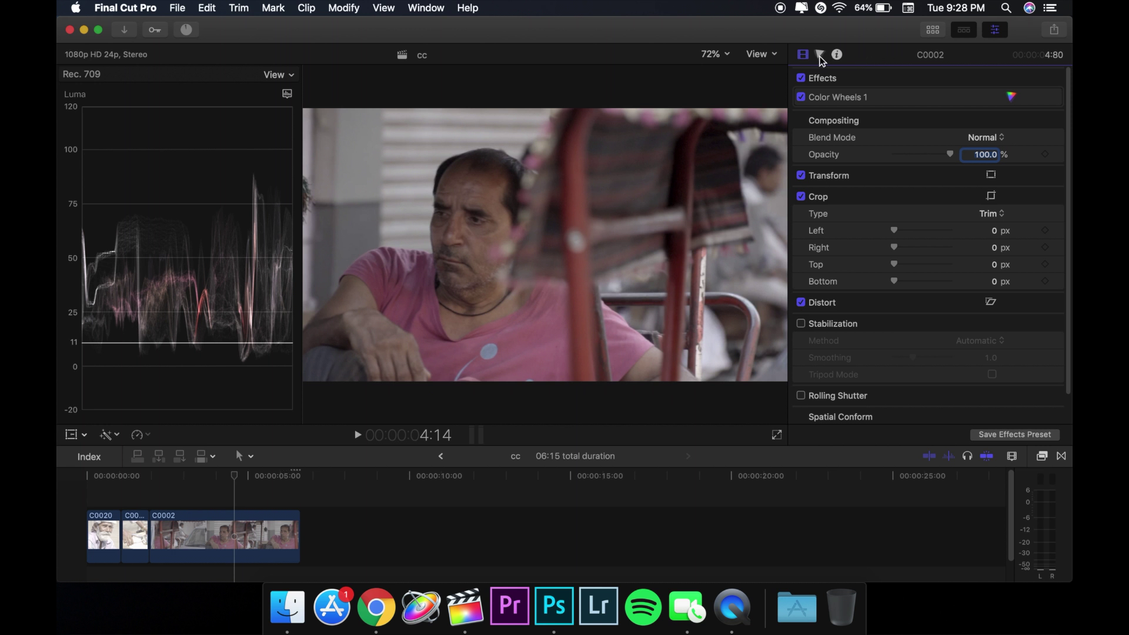
Place the Long adjustment layer title above the clips, starting at the beginning of the timeline
left_click(933, 30)
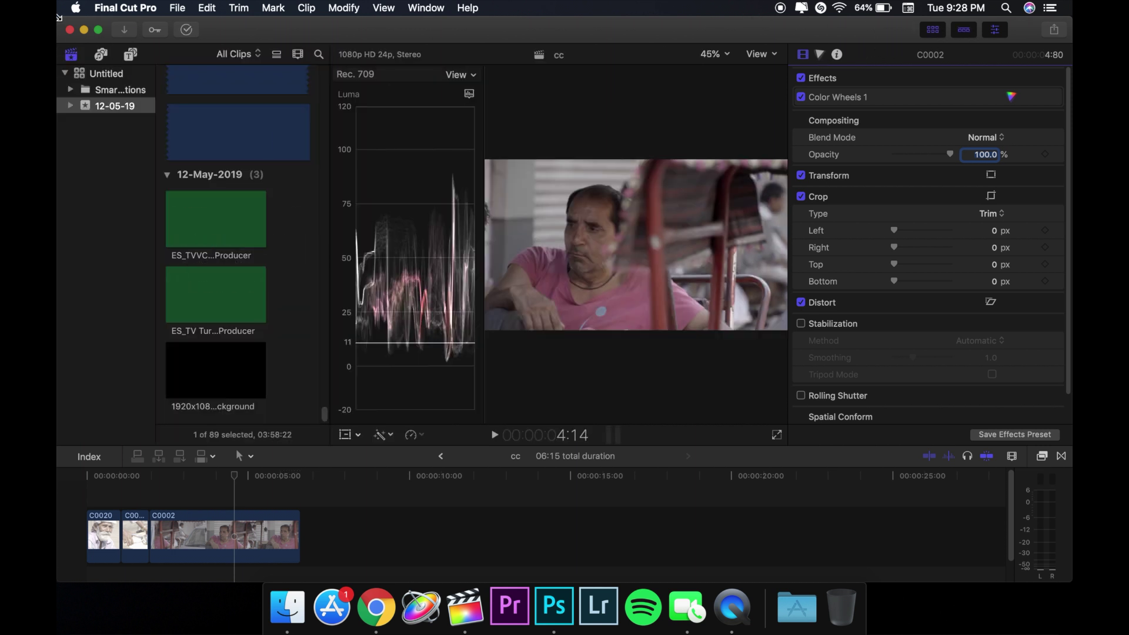
left_click(130, 54)
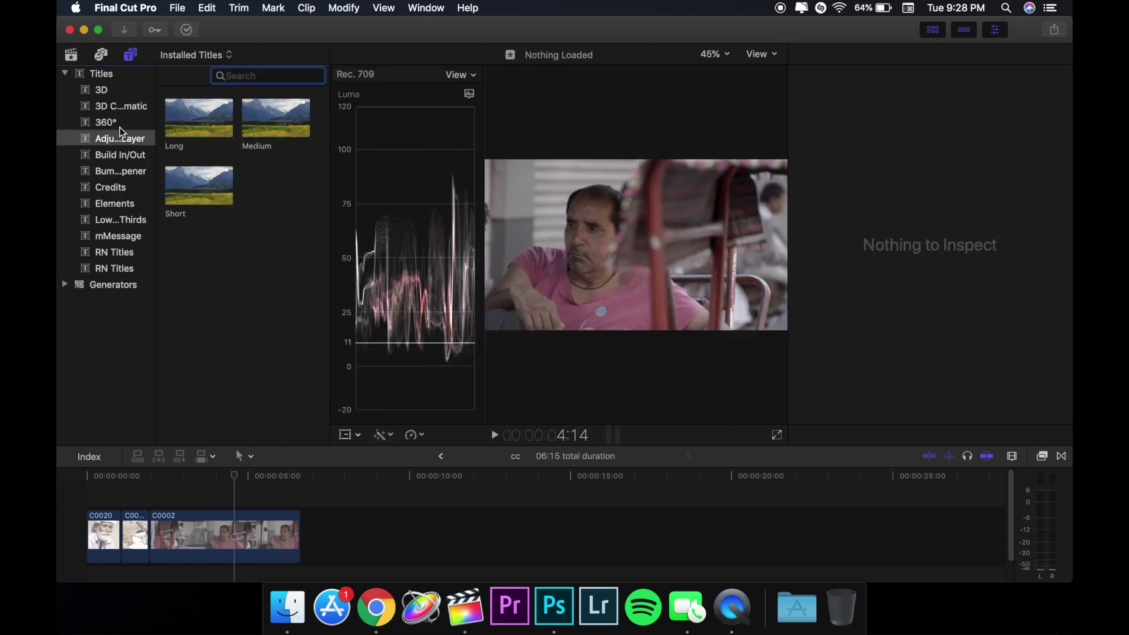
left_click_drag(190, 116, 82, 495)
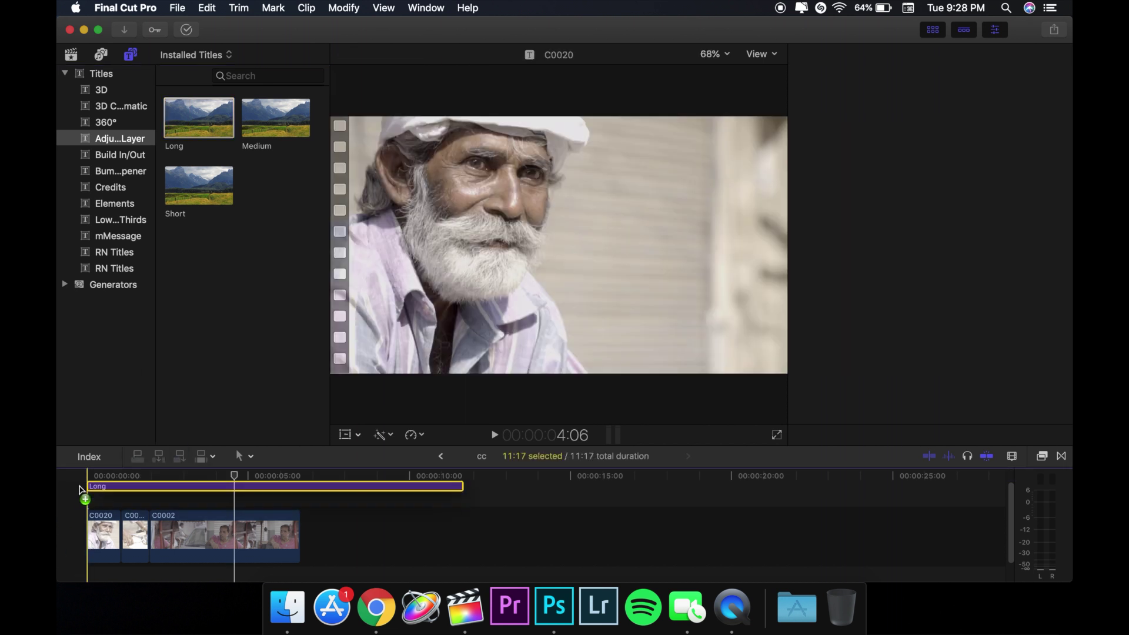
Cut the Long adjustment layer at the end of the C0002 clip and delete the excess part
left_click(301, 494)
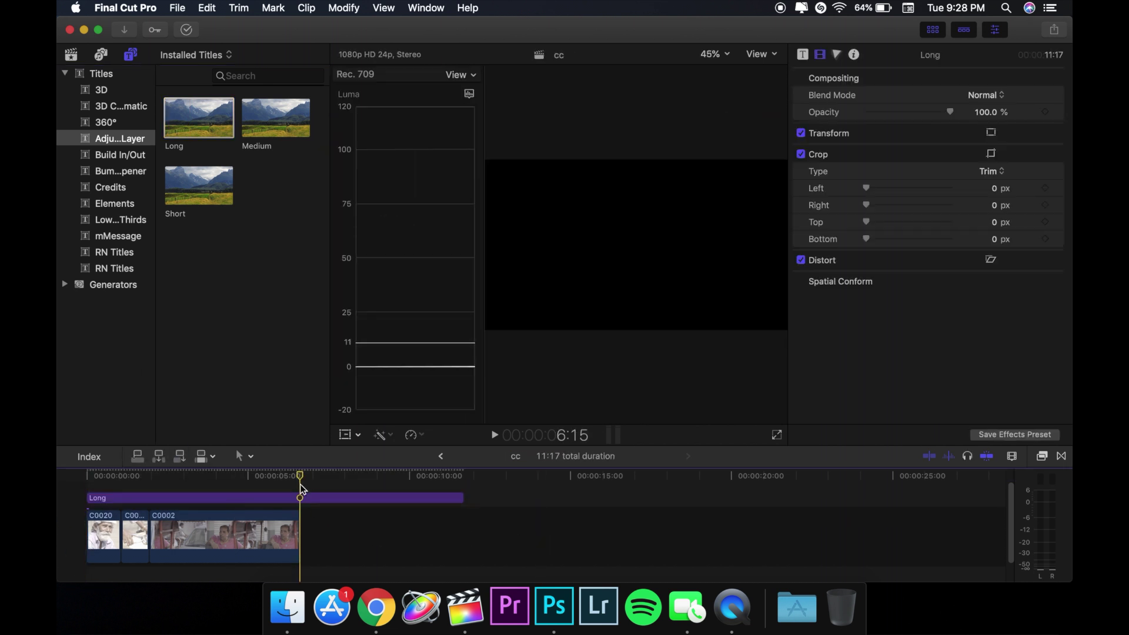
key("b")
left_click(302, 498)
key("a")
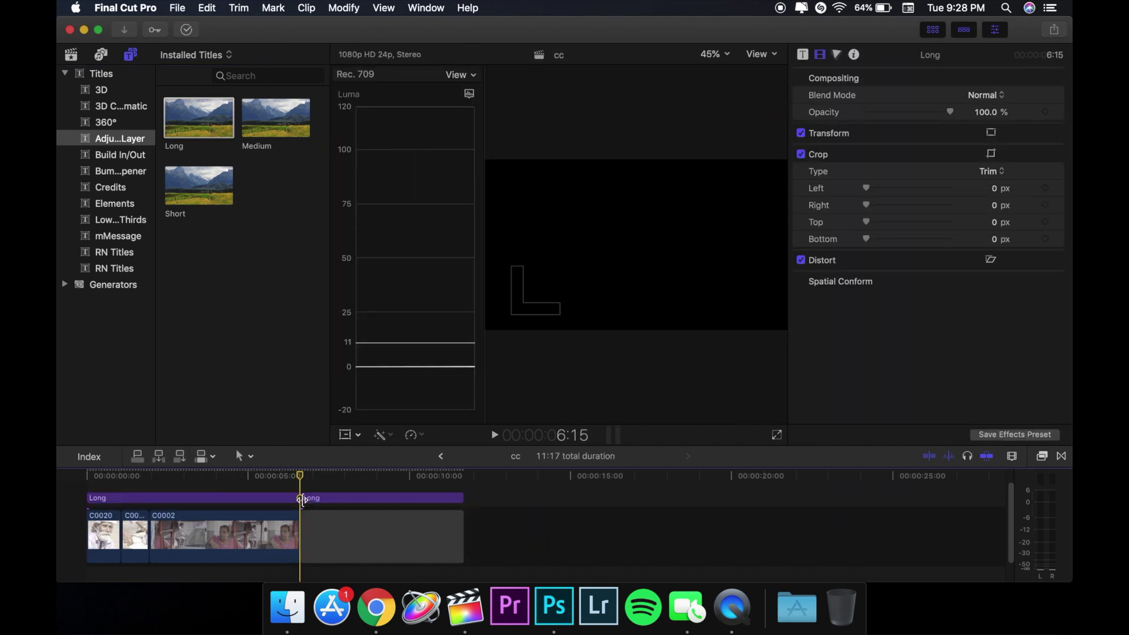
left_click(341, 534)
key("Delete")
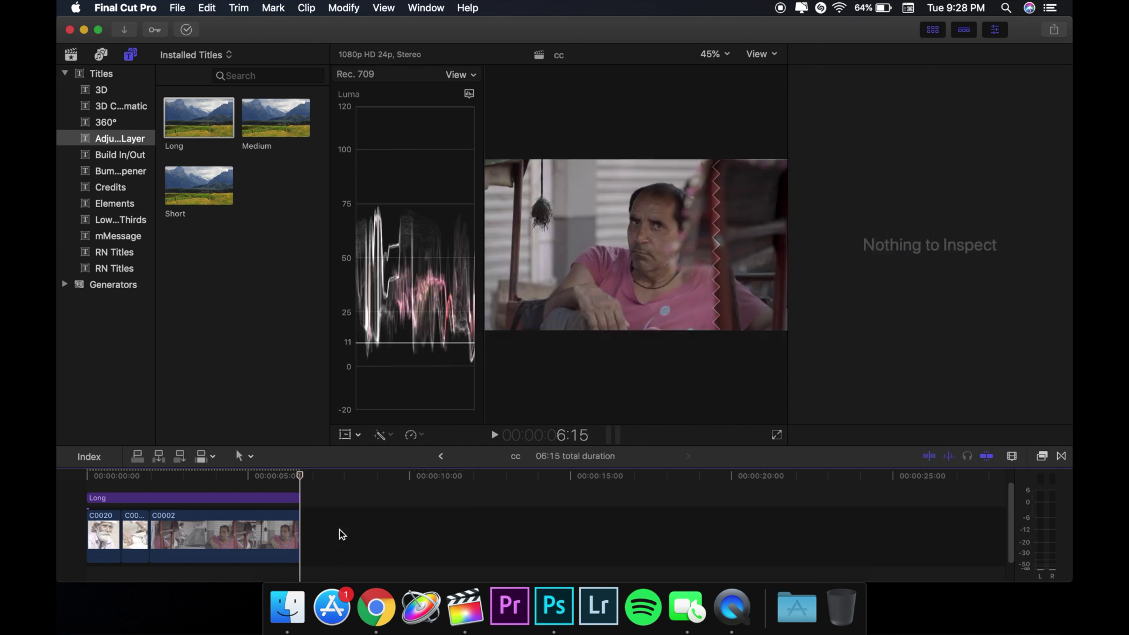
Select the Long adjustment layer, search the effects for "cus", and apply the Custom LUT effect to the layer
key("Home")
left_click(162, 517)
key("ctrl+super+1")
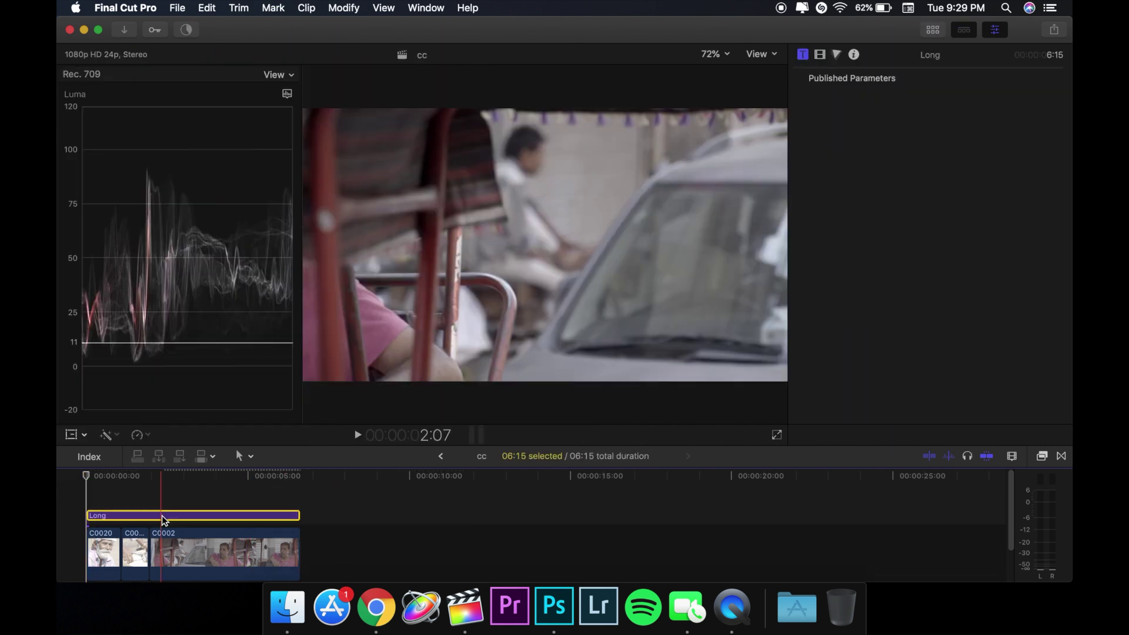
key("Up")
key("Up")
key("Up")
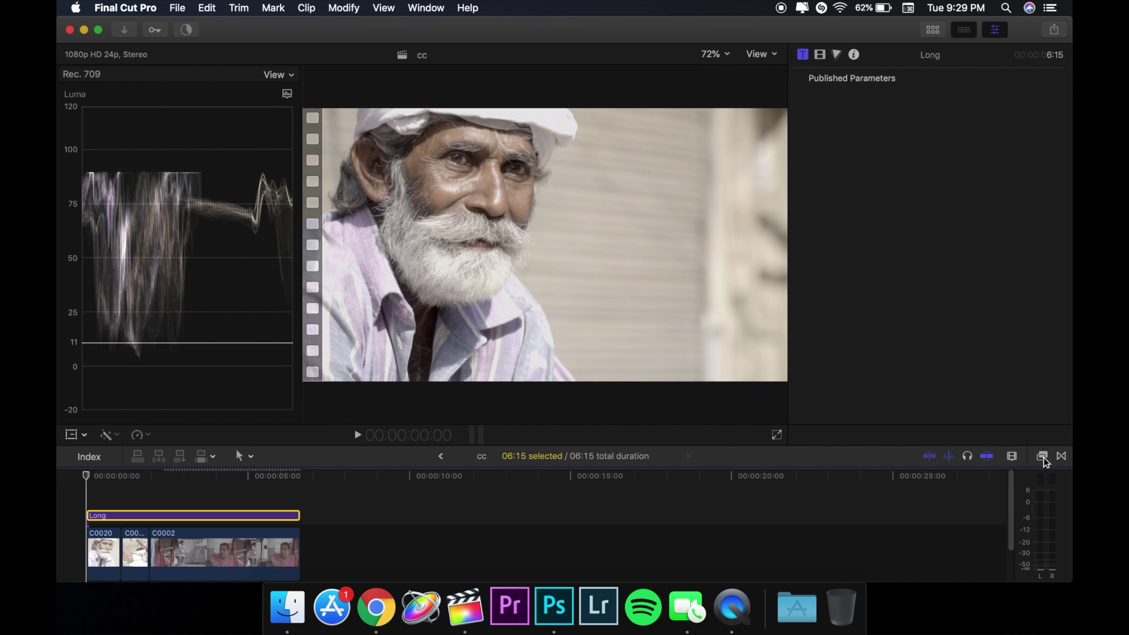
left_click(1042, 457)
left_click(810, 572)
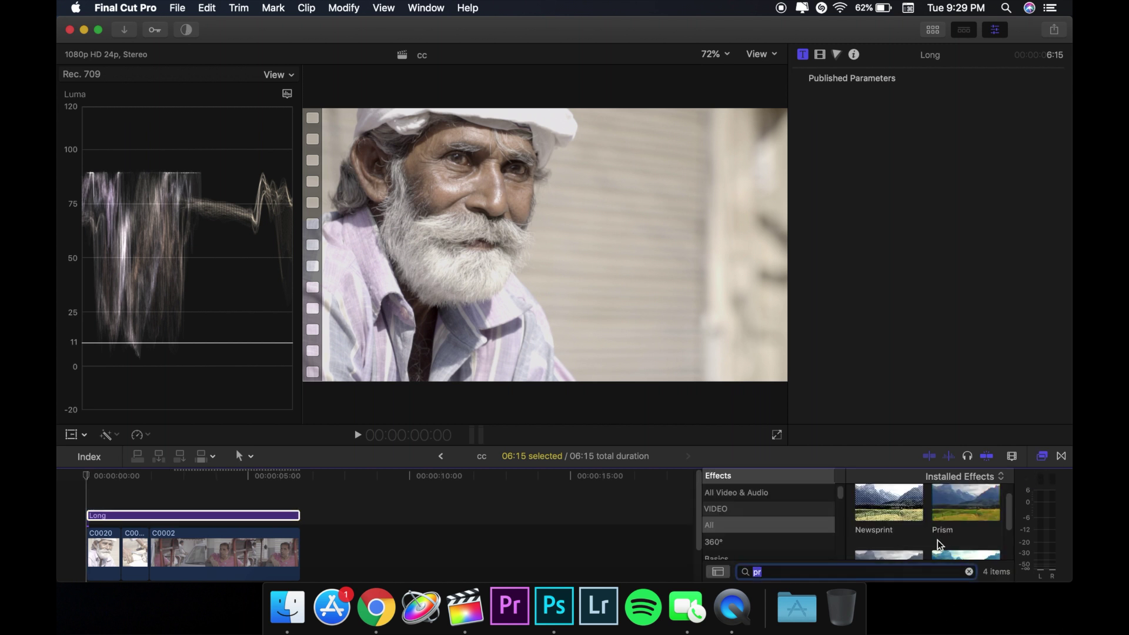
type("cus")
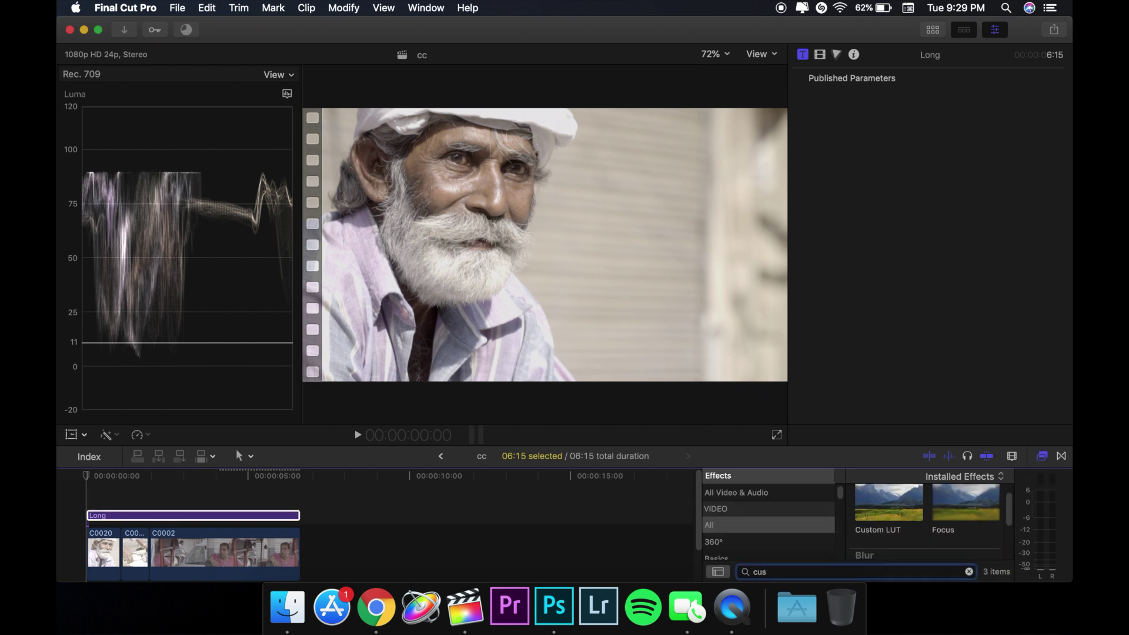
left_click_drag(916, 507, 222, 513)
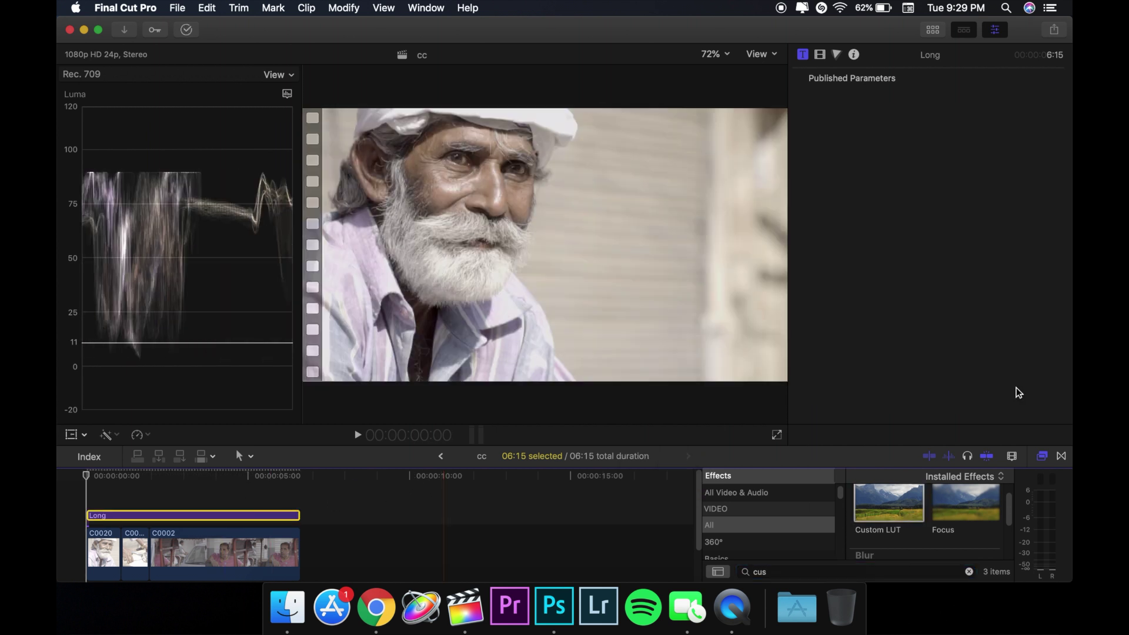
left_click(1043, 458)
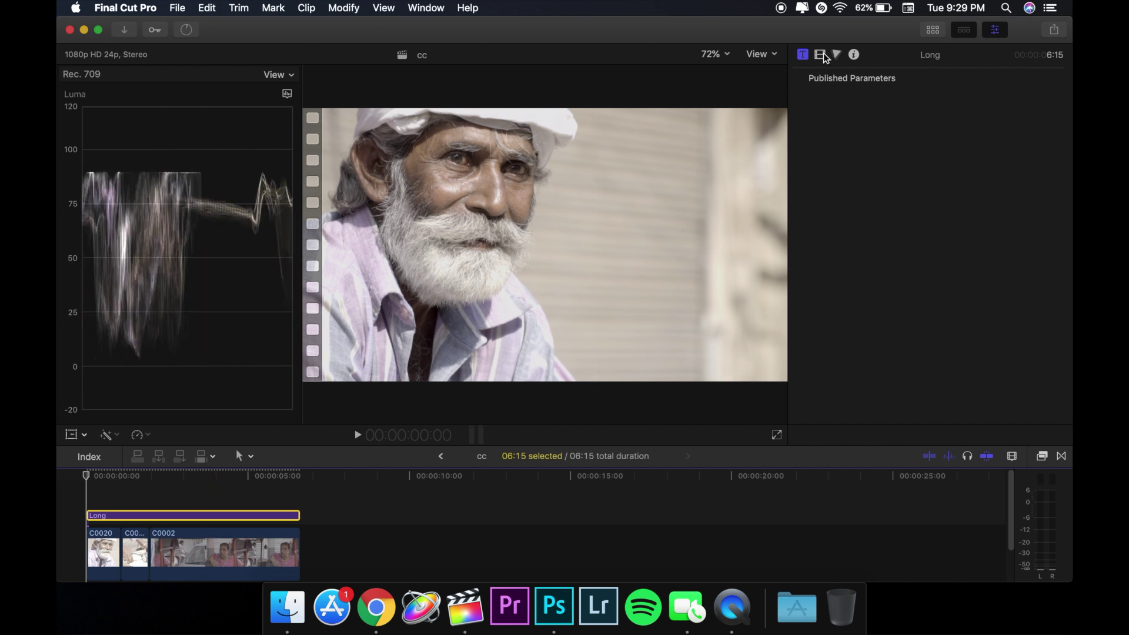
Set the adjustment layer's Custom LUT to Casette and reduce its Mix to 0.7
left_click(821, 55)
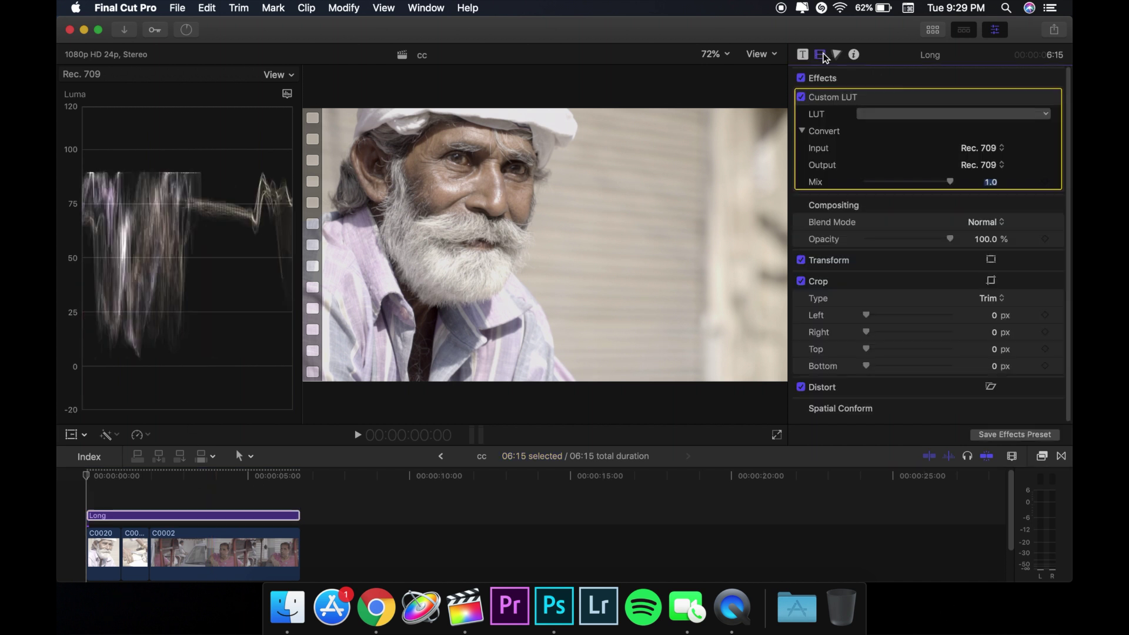
left_click(885, 116)
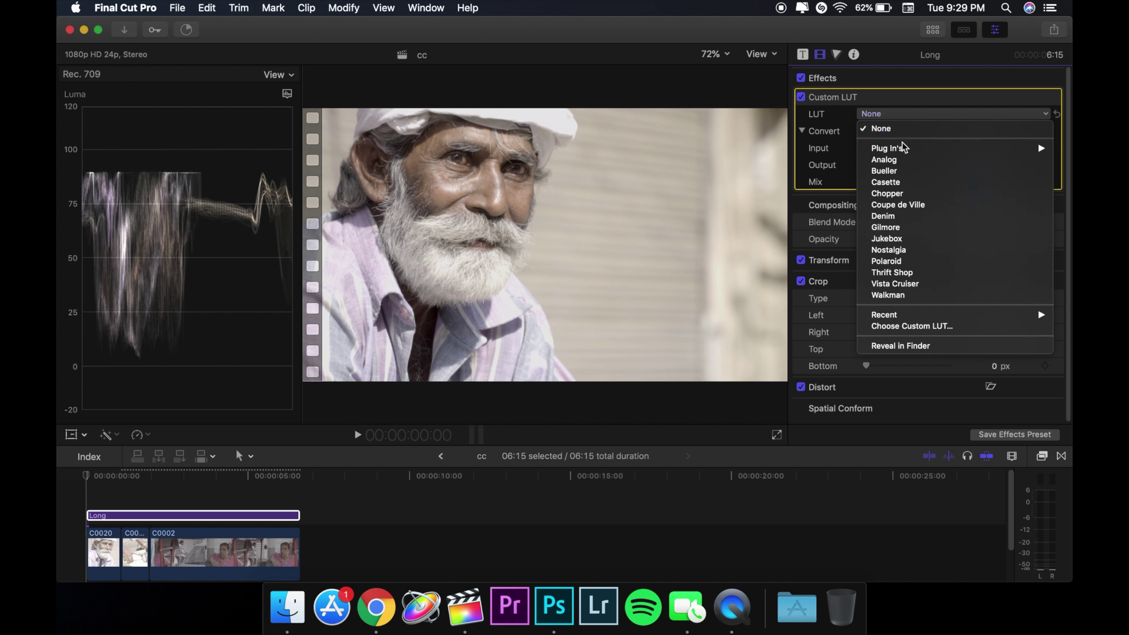
left_click(921, 183)
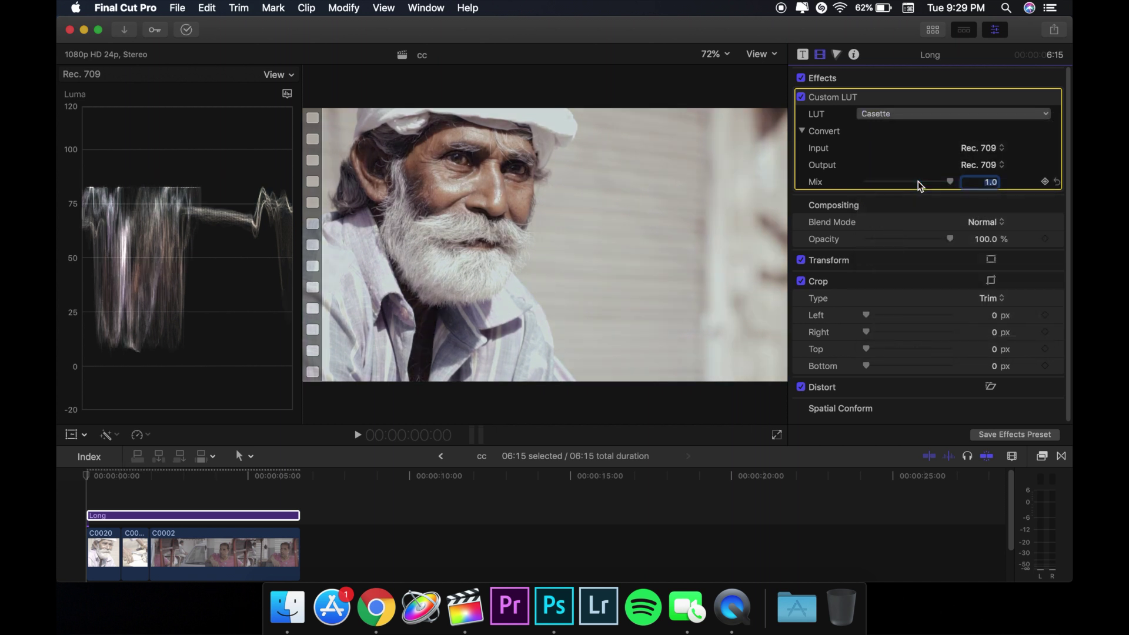
left_click(189, 516)
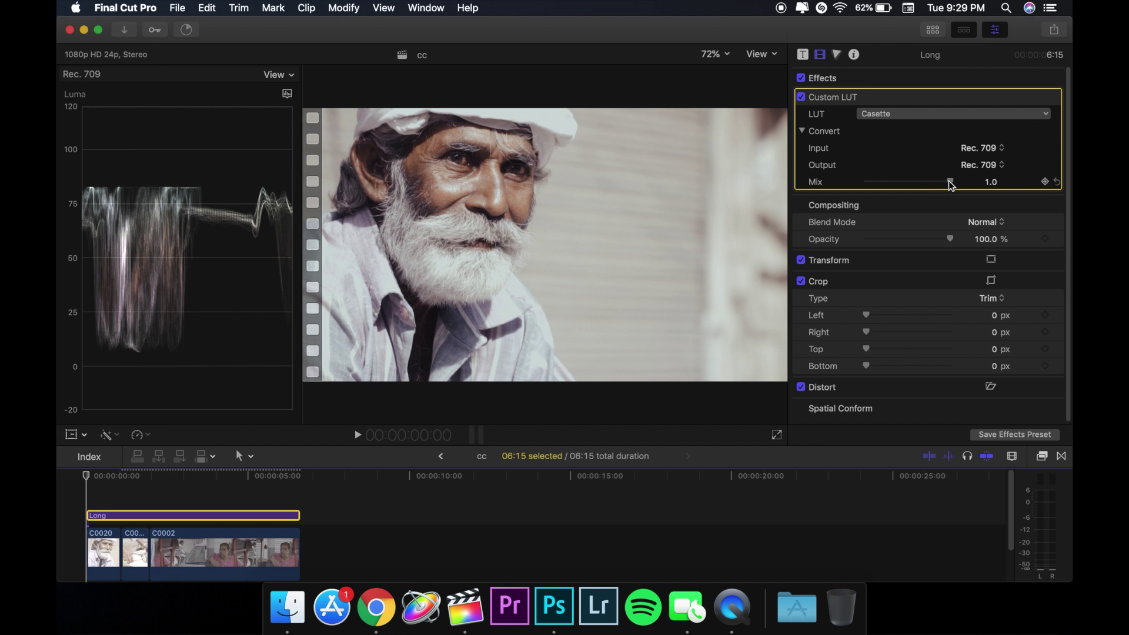
left_click_drag(949, 182, 926, 186)
Play the graded timeline from the start to review all three clips, stopping at 4:15
key("space")
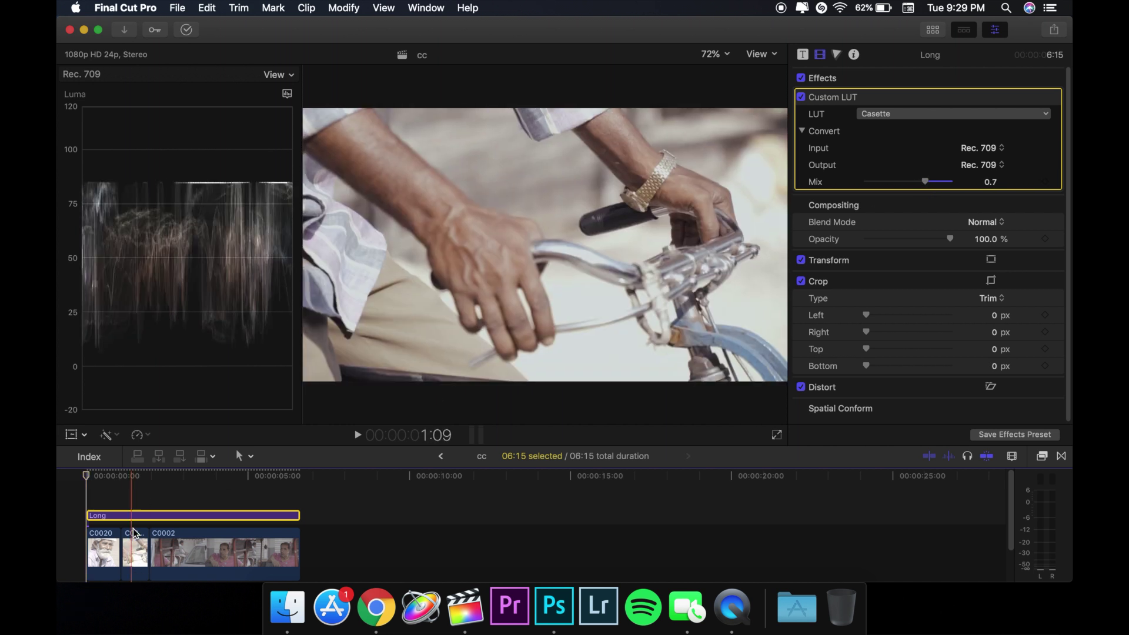
left_click(79, 508)
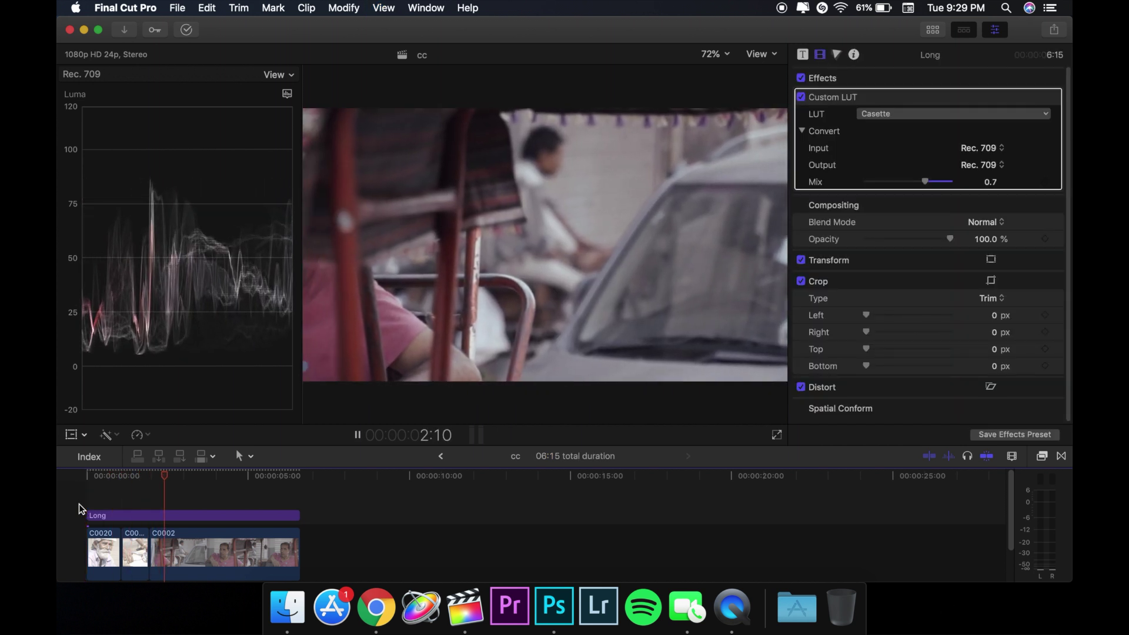
key("space")
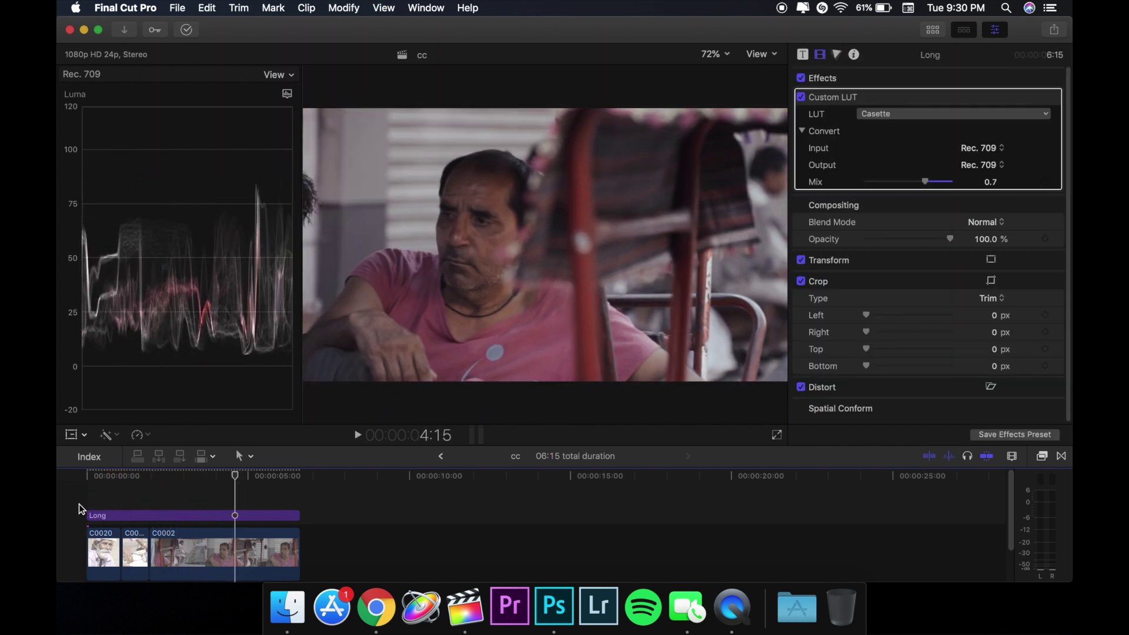